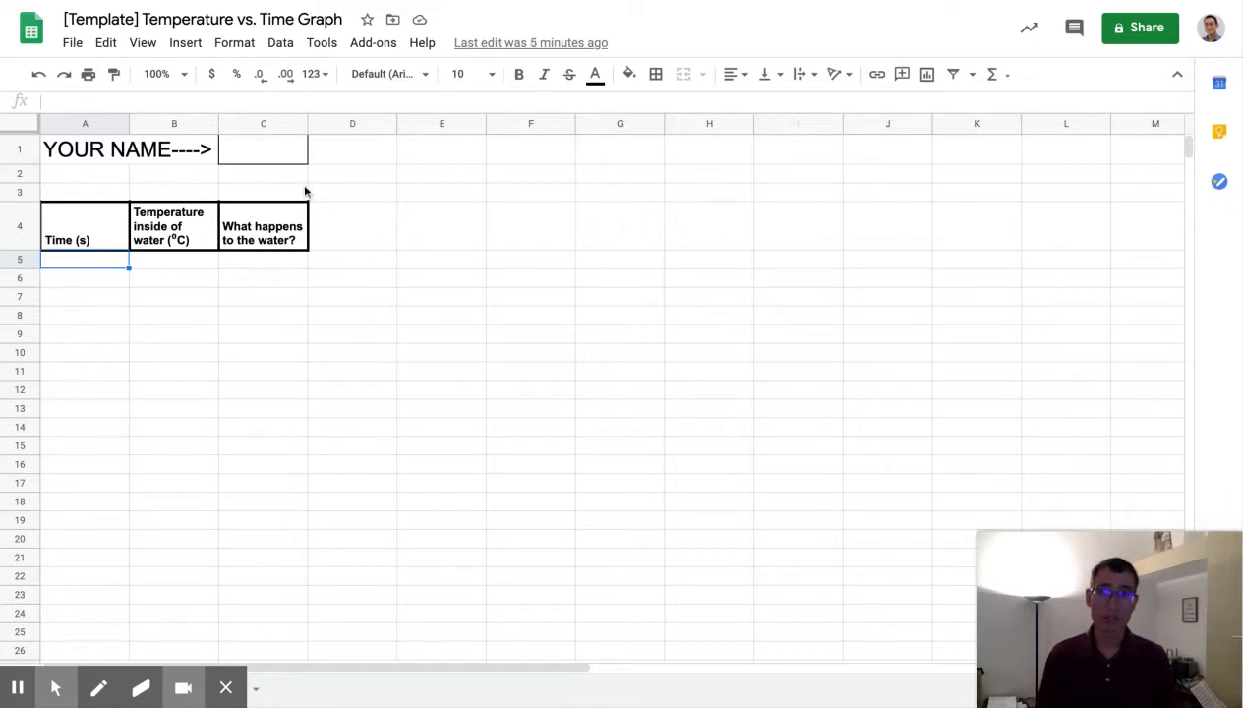
Step: Enter the person's name in cell C1, beside the YOUR NAME label
{"action": "left_click", "coordinate": [271, 153]}
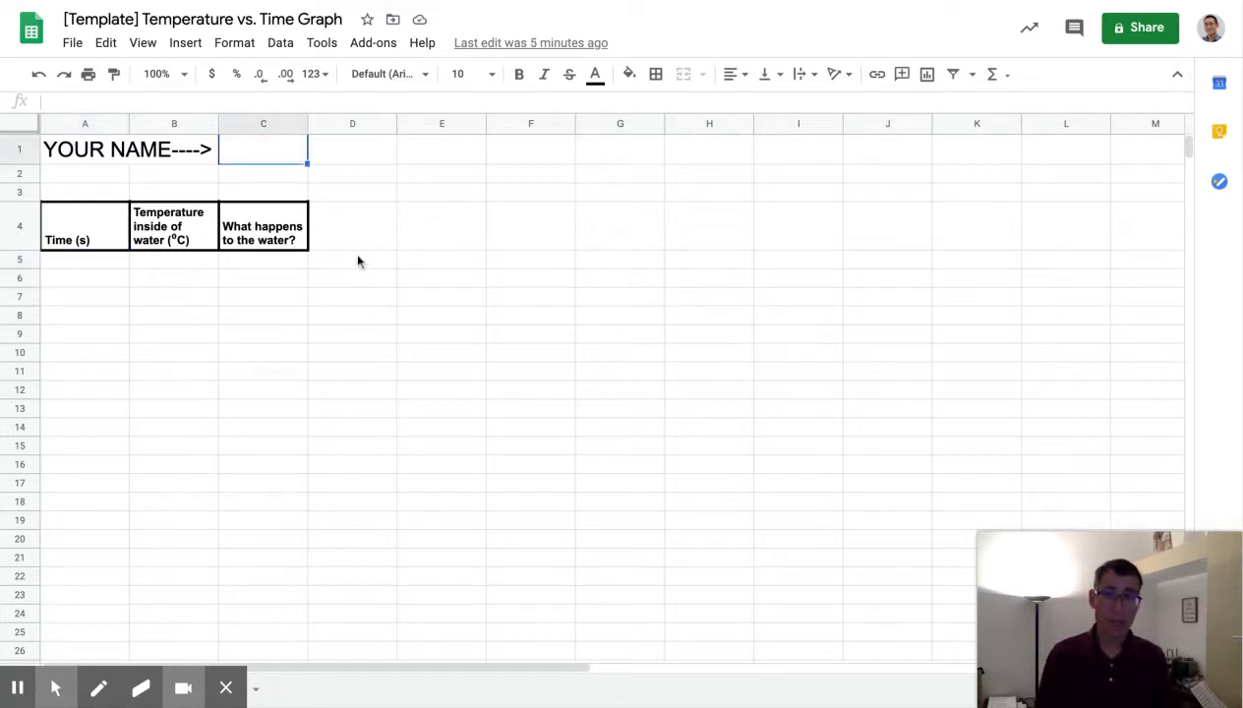
{"action": "type", "text": "Dr. Chen"}
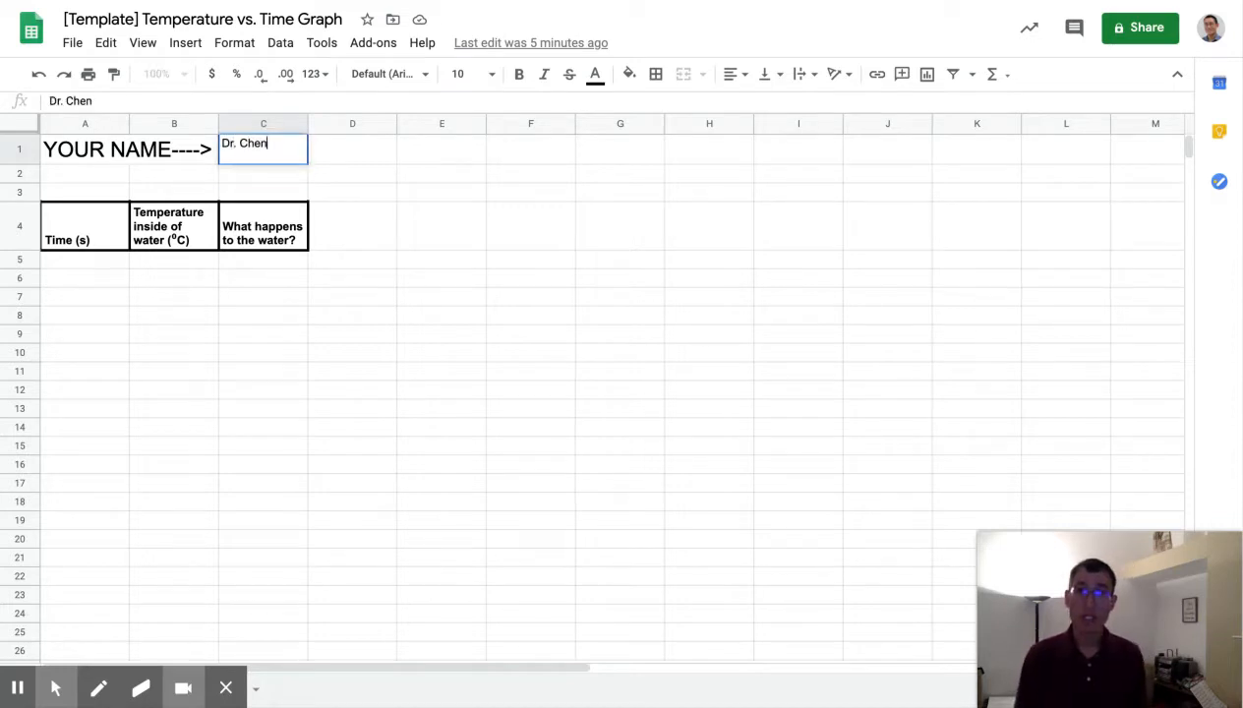
{"action": "key", "text": "Return"}
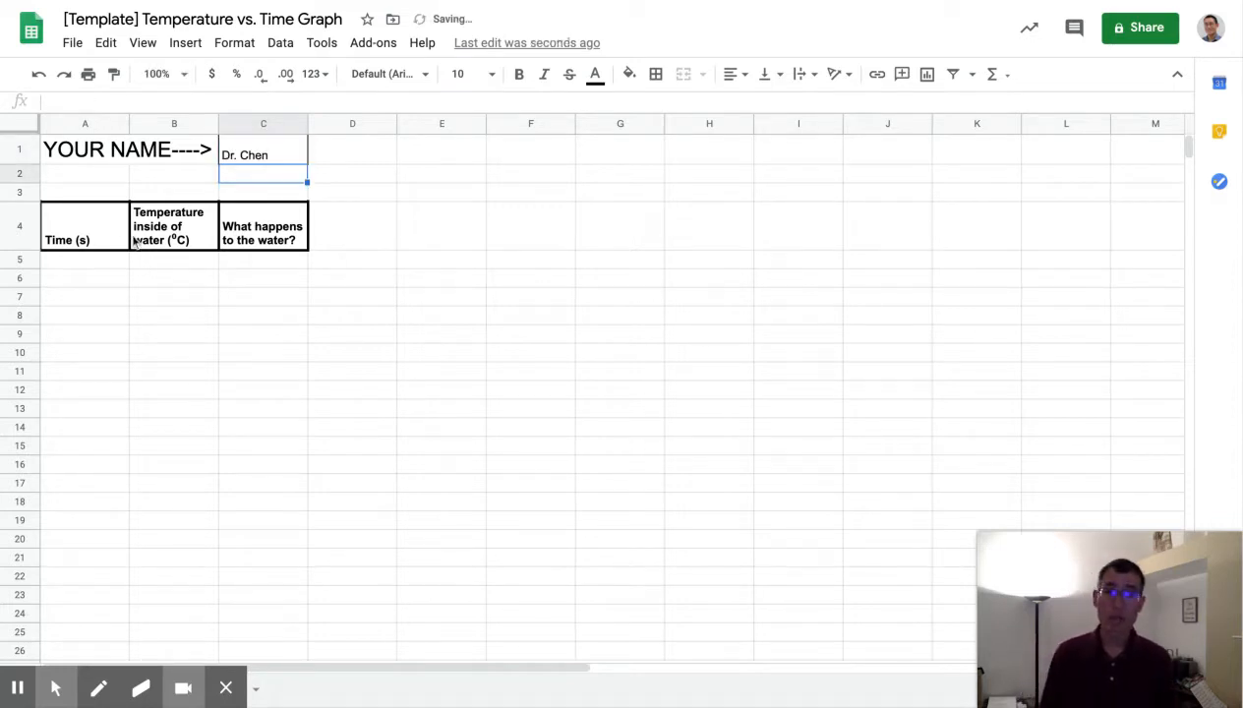
Step: Enter the first Time (s) values 0, 30 and 60 in cells A5 to A7
{"action": "left_click", "coordinate": [96, 259]}
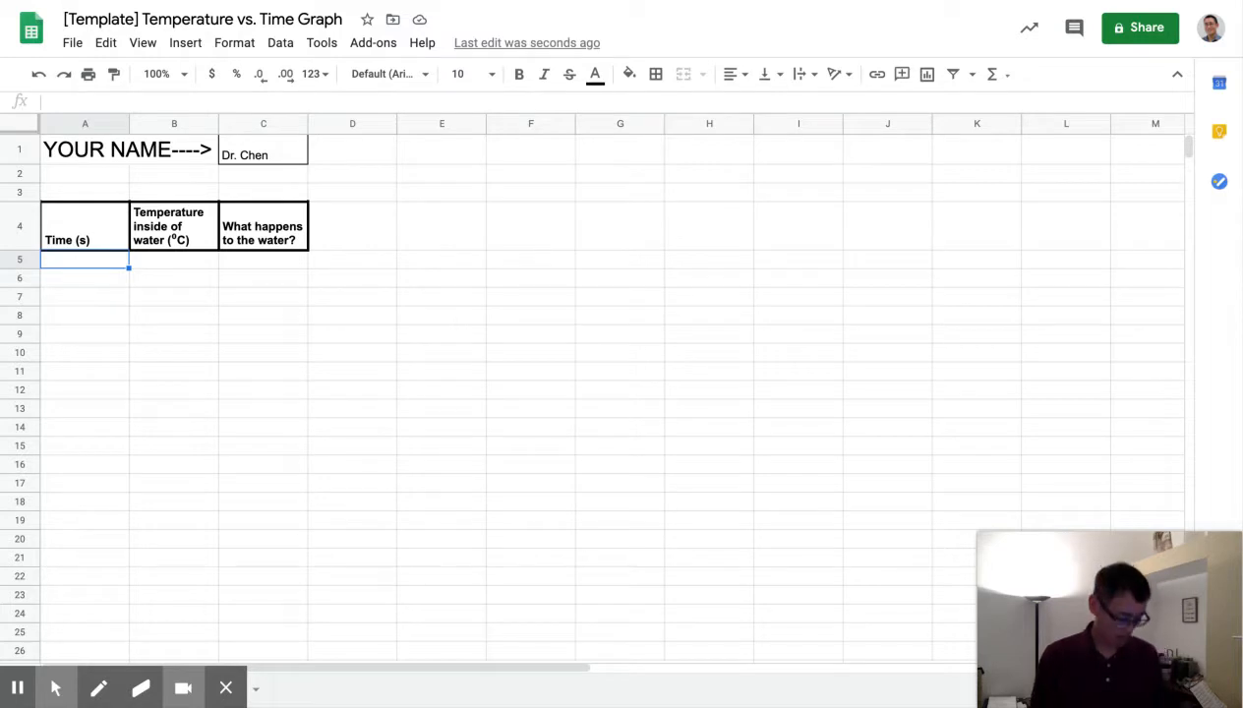
{"action": "type", "text": "0"}
{"action": "key", "text": "Return"}
{"action": "type", "text": "30"}
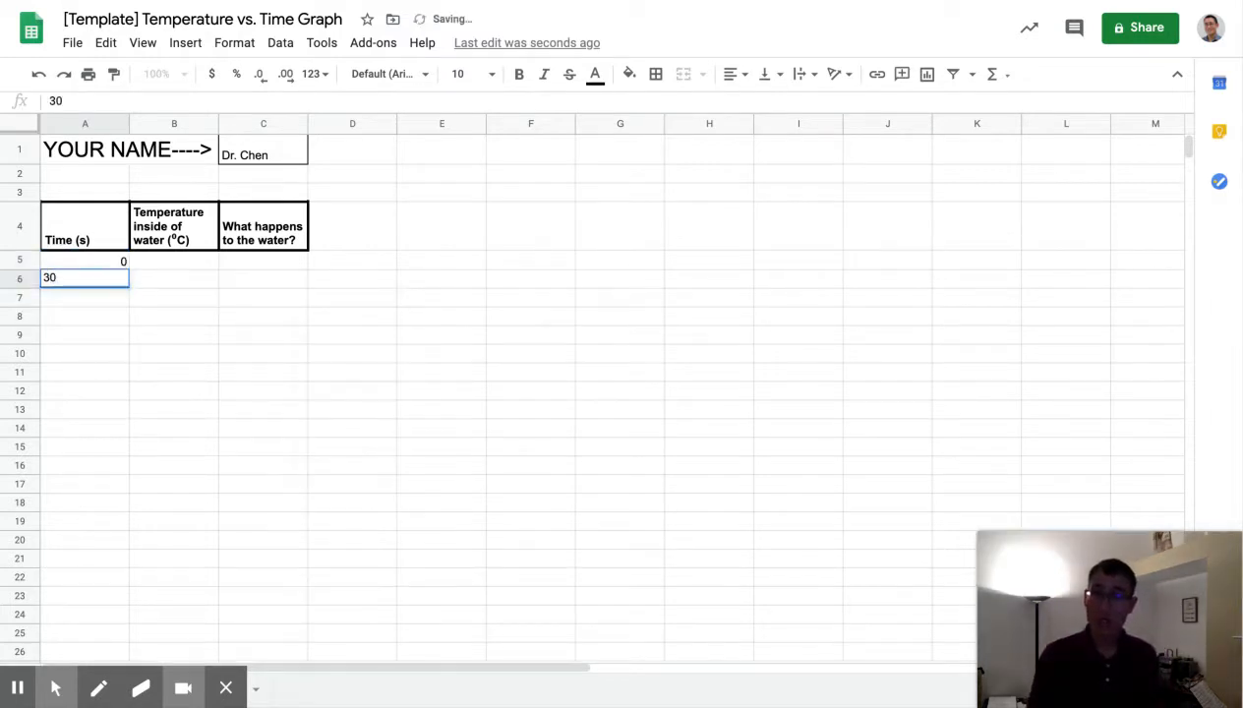
{"action": "key", "text": "Return"}
{"action": "type", "text": "60"}
{"action": "key", "text": "Return"}
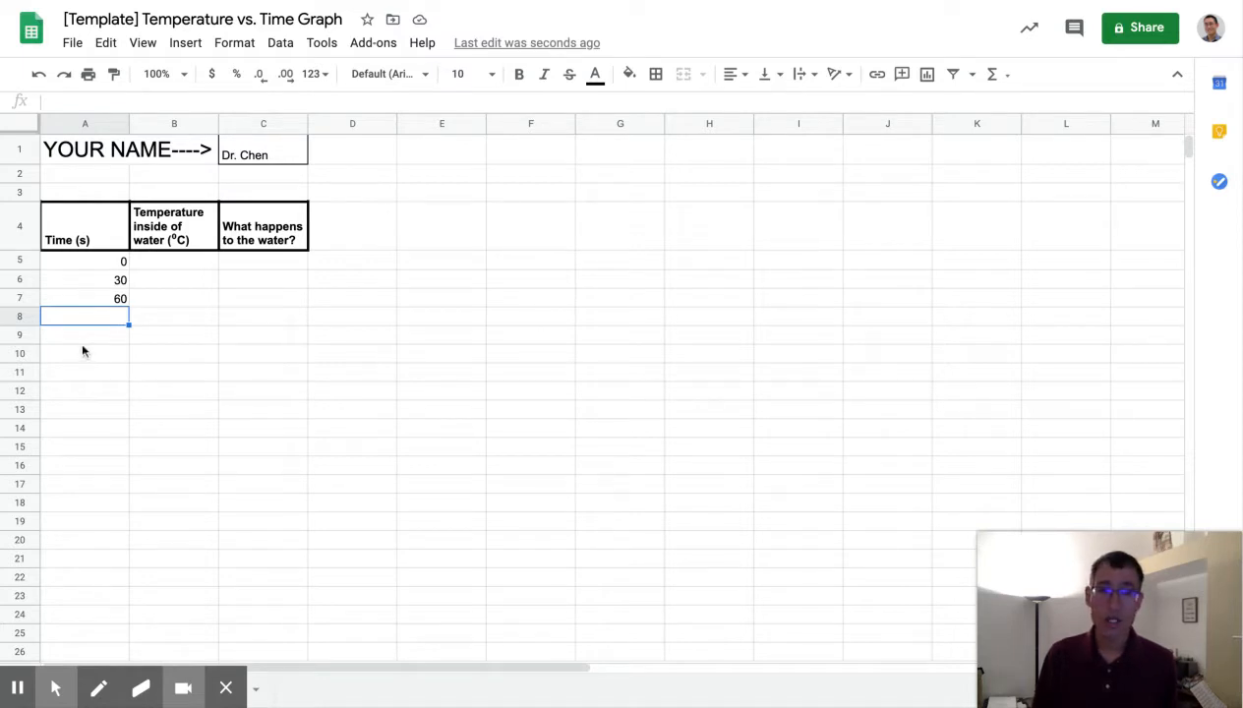
Step: Extend the 30-second series from cells A6:A7 down the Time column to 1110 in A42
{"action": "left_click", "coordinate": [90, 281]}
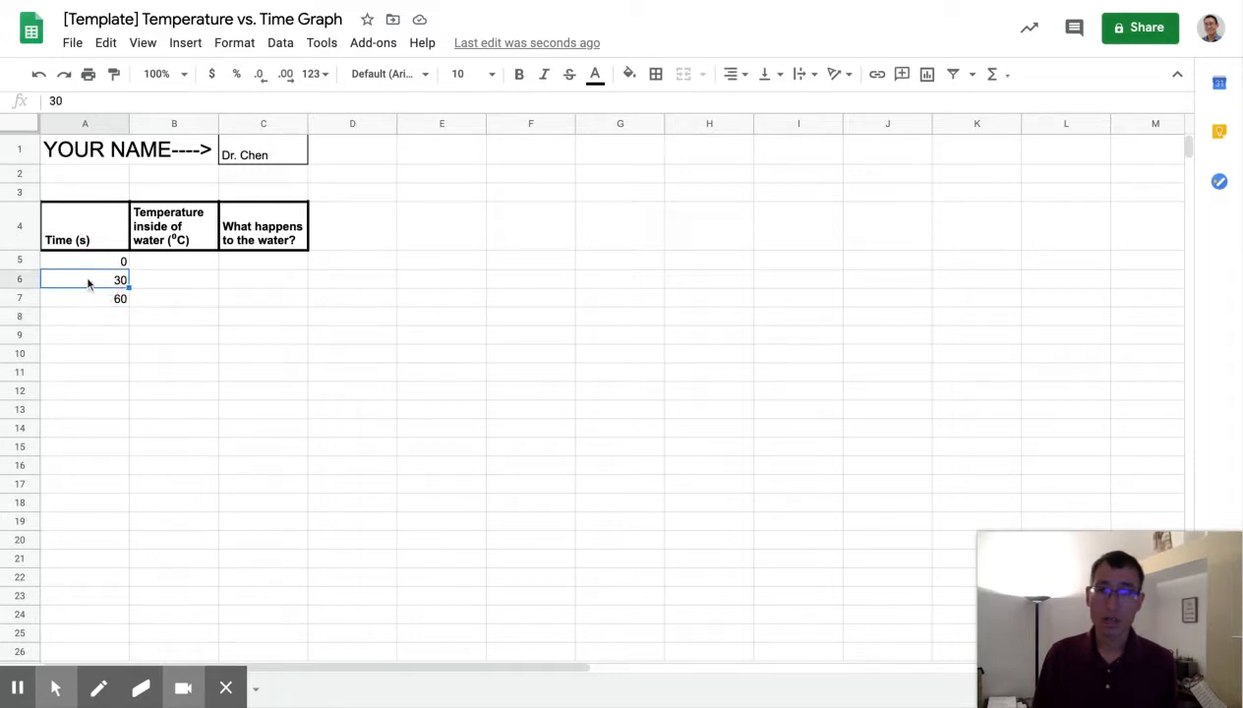
{"action": "left_click_drag", "start_coordinate": [88, 278], "coordinate": [88, 293]}
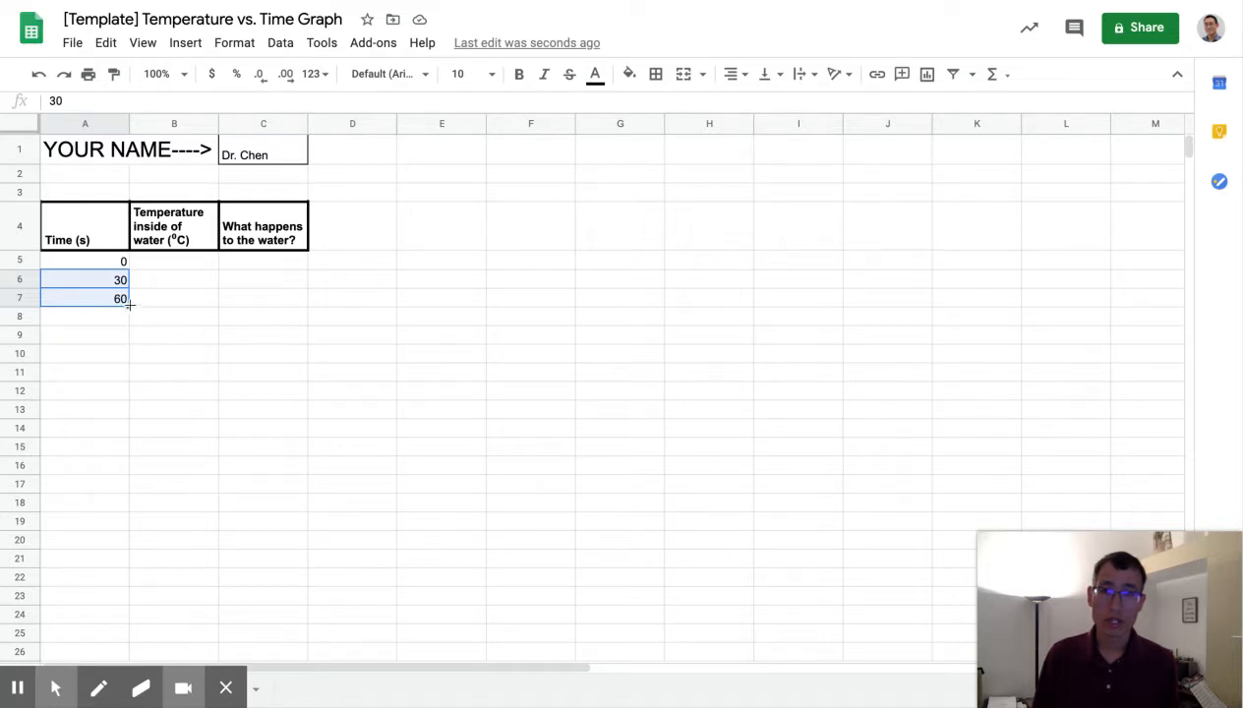
{"action": "left_click_drag", "start_coordinate": [129, 305], "coordinate": [128, 487]}
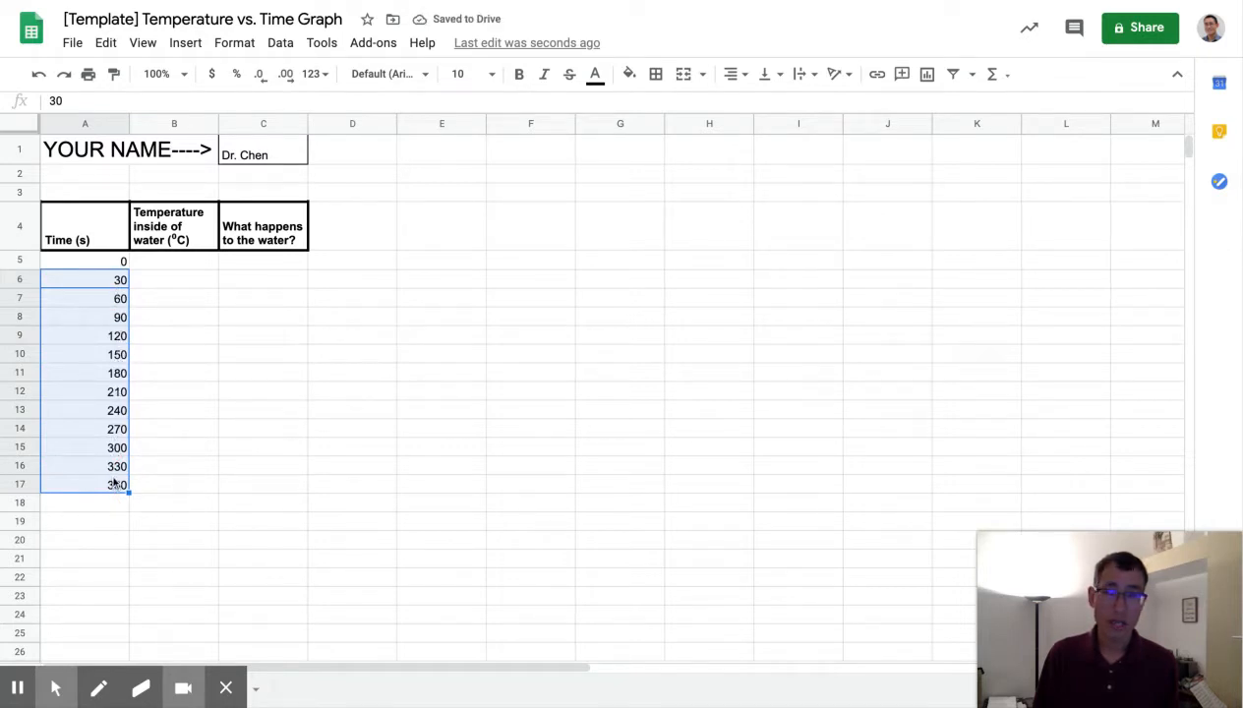
{"action": "scroll", "coordinate": [118, 479], "scroll_direction": "down", "scroll_amount": 1}
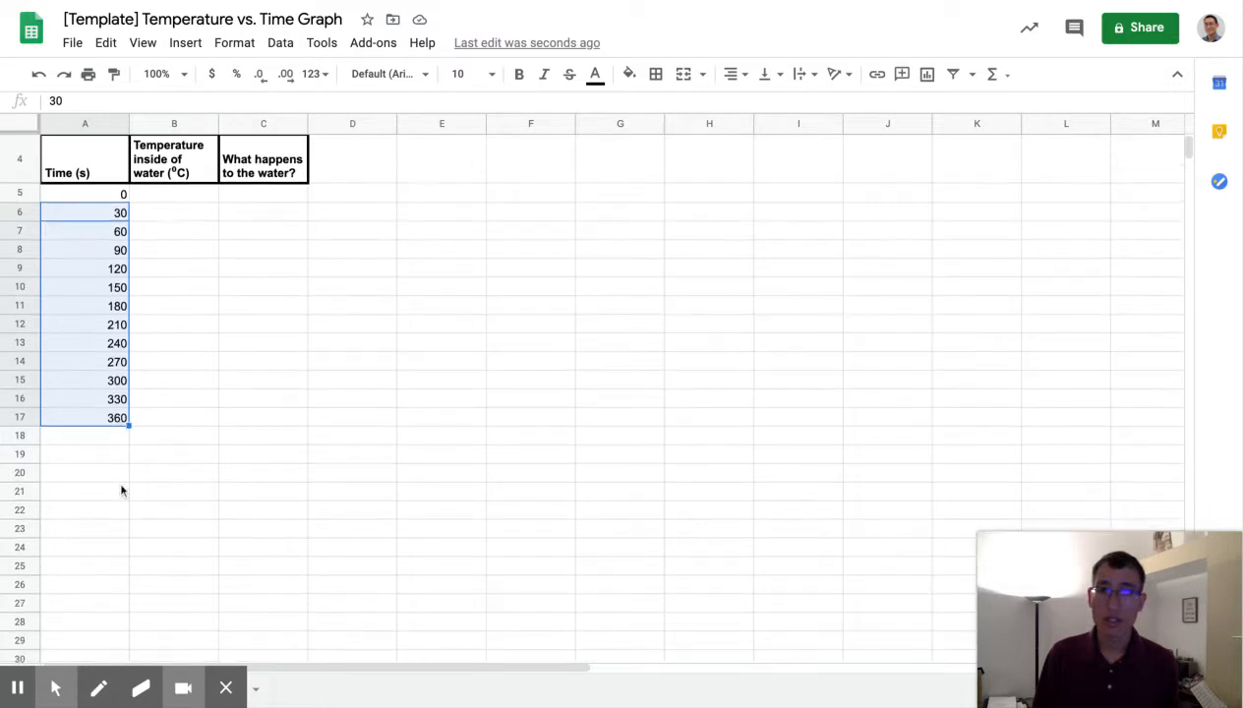
{"action": "scroll", "coordinate": [125, 438], "scroll_direction": "down", "scroll_amount": 3}
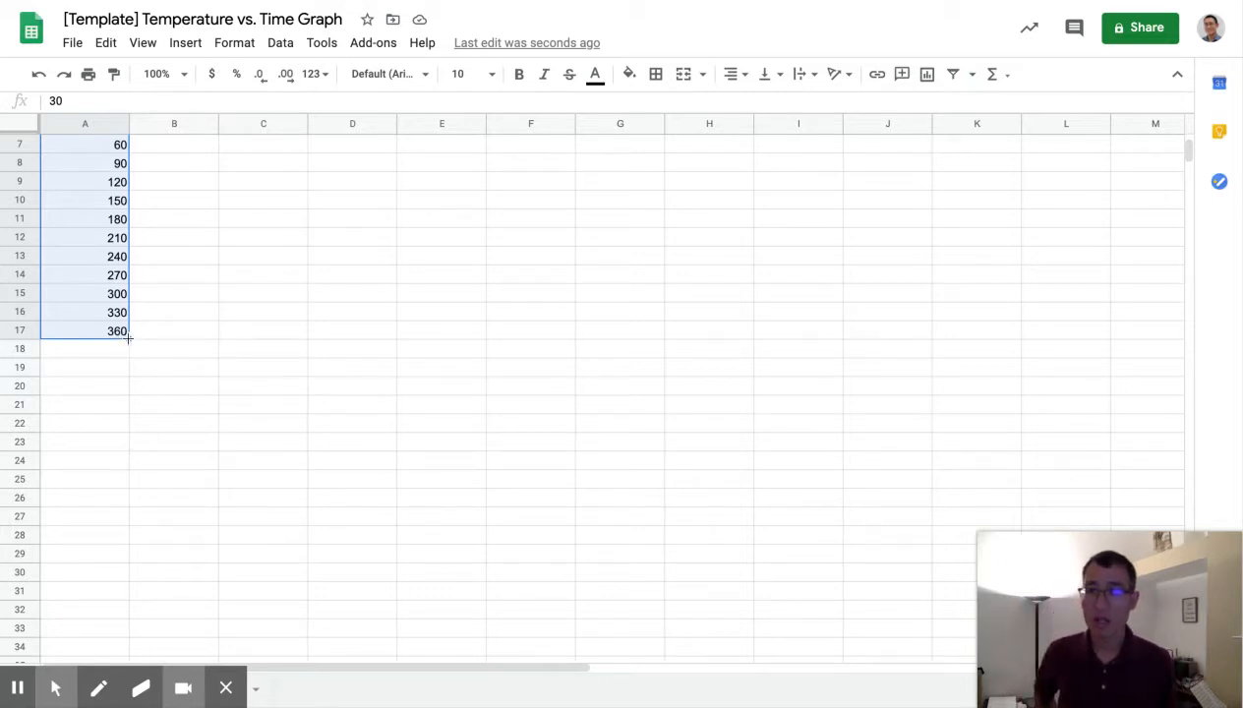
{"action": "left_click_drag", "start_coordinate": [128, 338], "coordinate": [137, 628]}
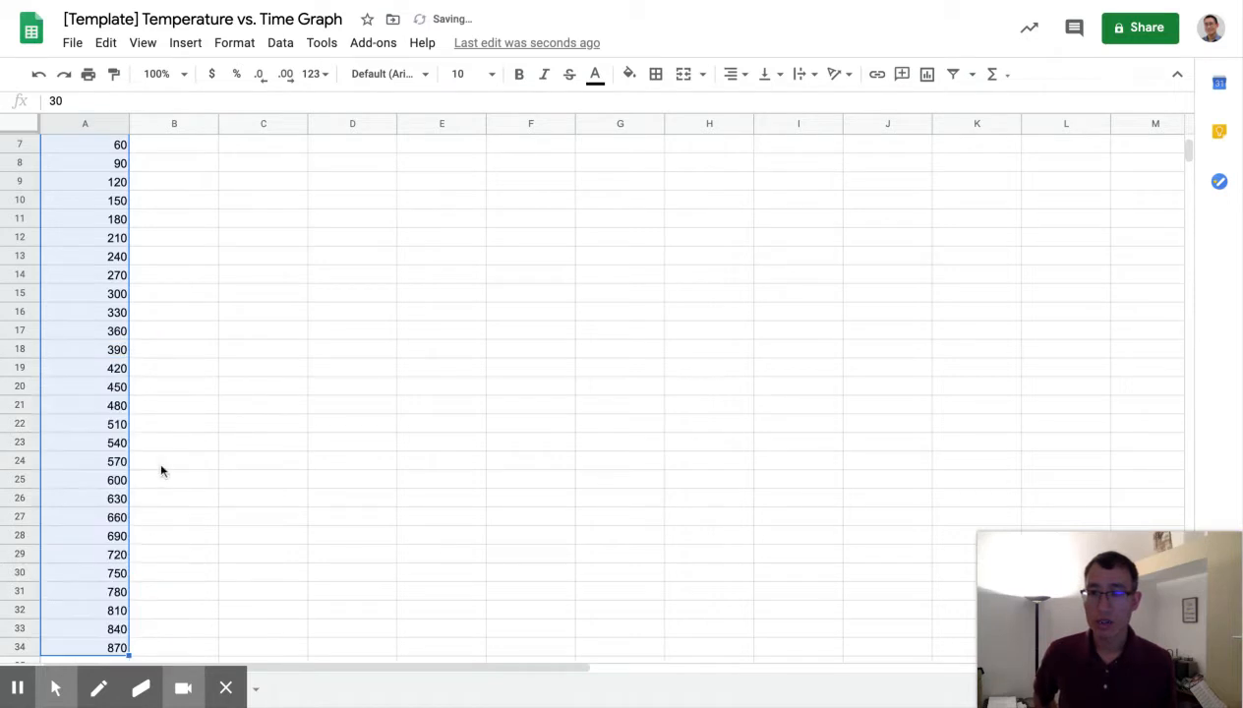
{"action": "scroll", "coordinate": [124, 584], "scroll_direction": "down", "scroll_amount": 5}
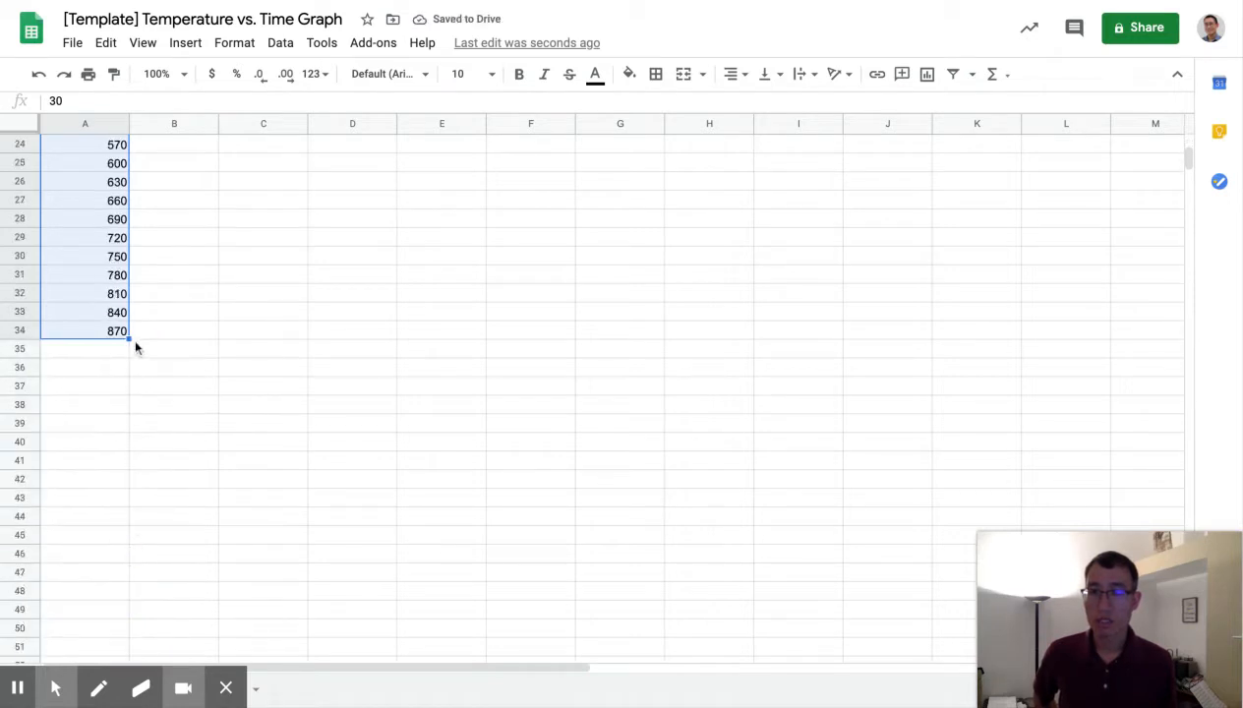
{"action": "left_click_drag", "start_coordinate": [130, 338], "coordinate": [153, 478]}
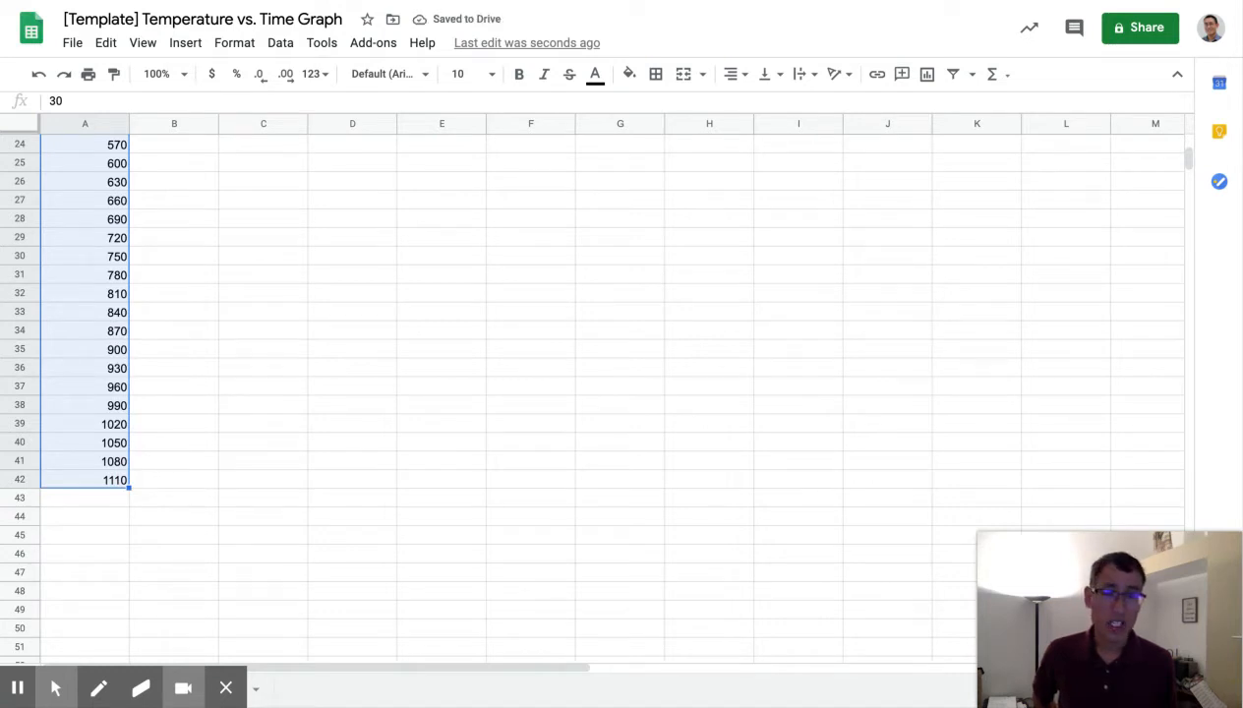
Step: Enter the temperatures -8.9 in B5 and -0.1 in B6, beside times 0 and 30
{"action": "scroll", "coordinate": [590, 394], "scroll_direction": "up", "scroll_amount": 8}
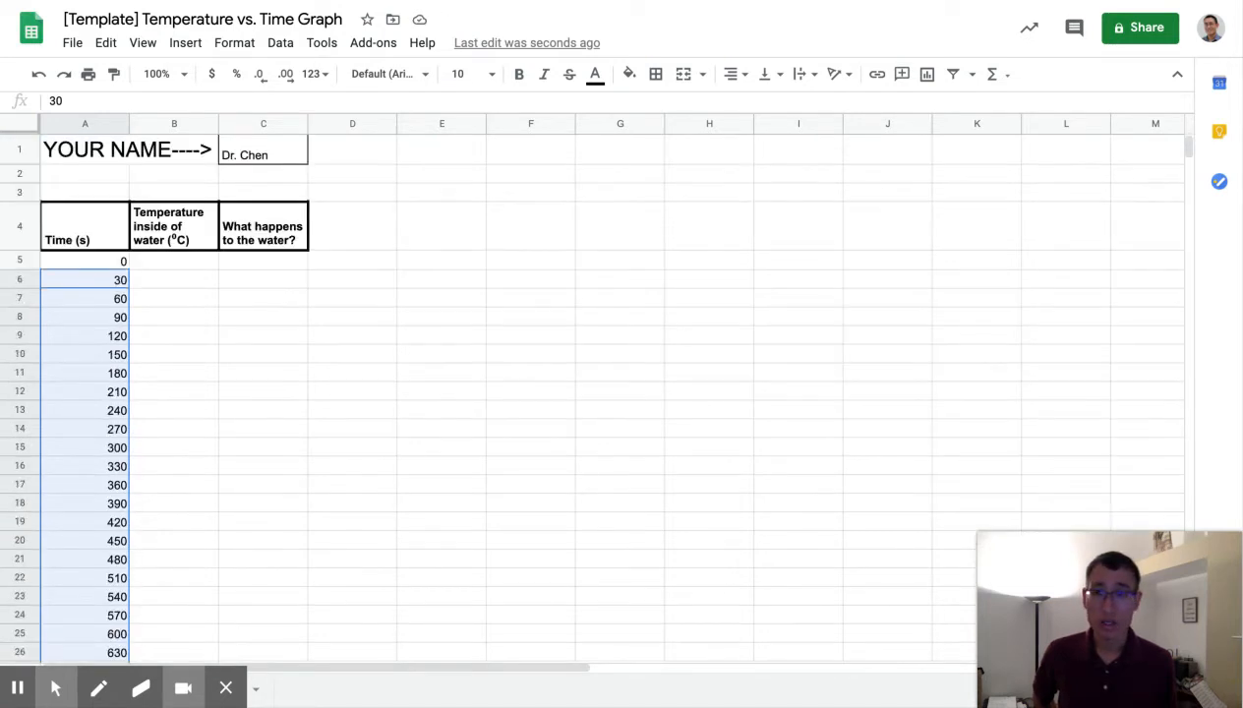
{"action": "left_click", "coordinate": [172, 261]}
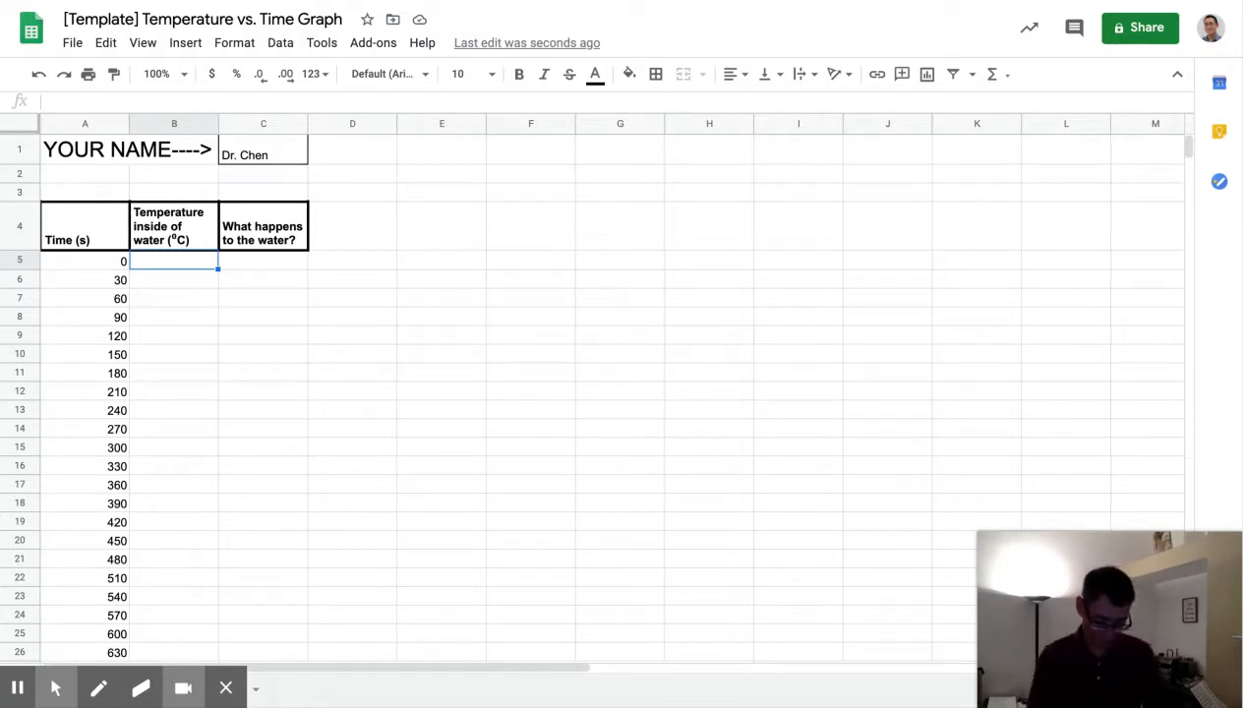
{"action": "type", "text": "-8.9"}
{"action": "key", "text": "Return"}
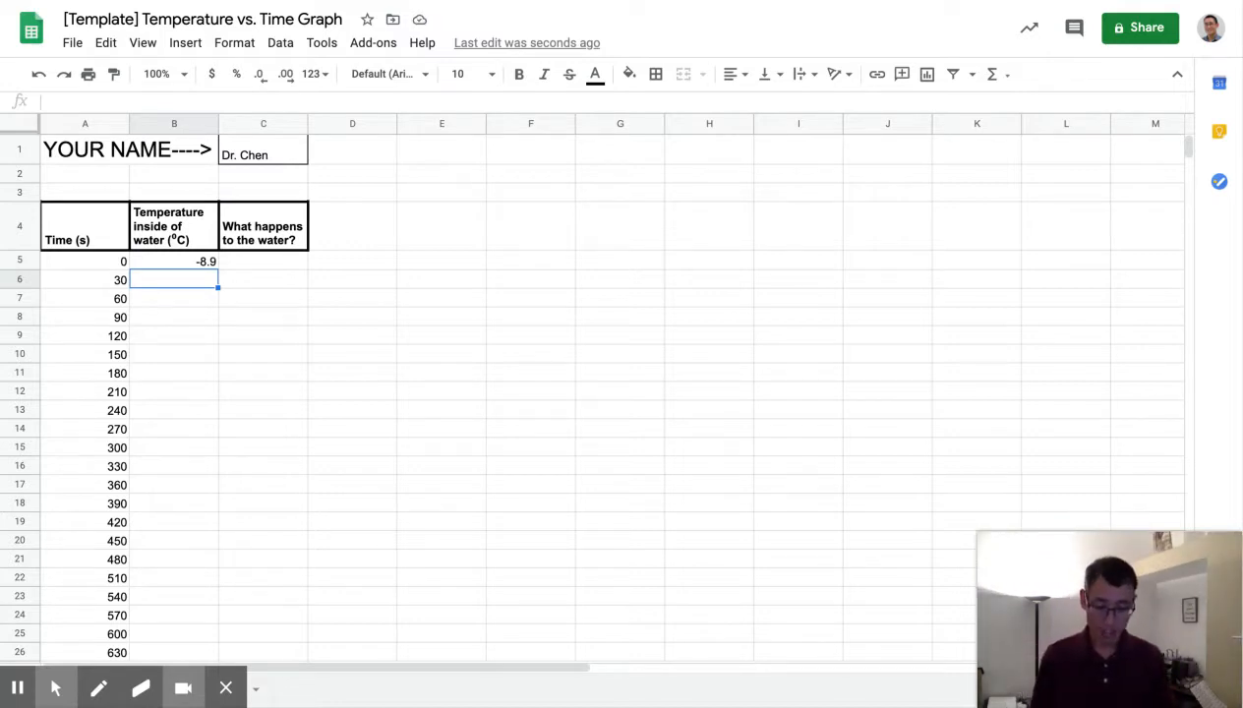
{"action": "type", "text": "-0.1"}
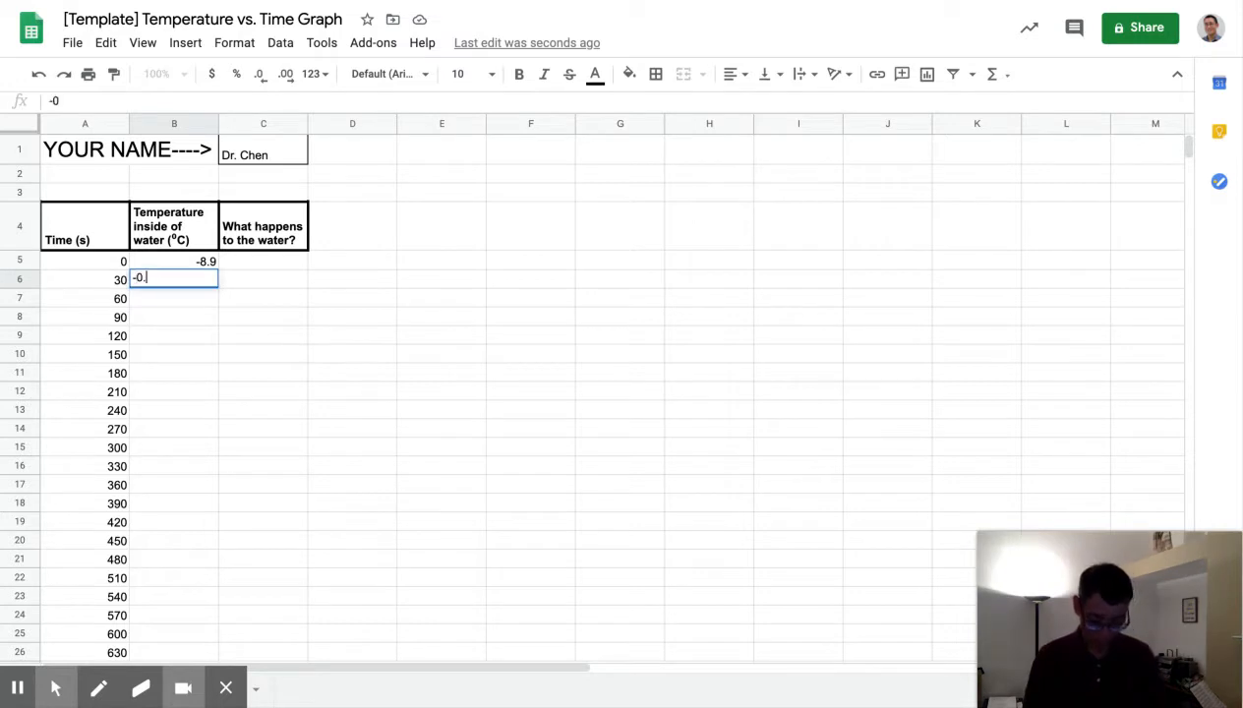
{"action": "key", "text": "Return"}
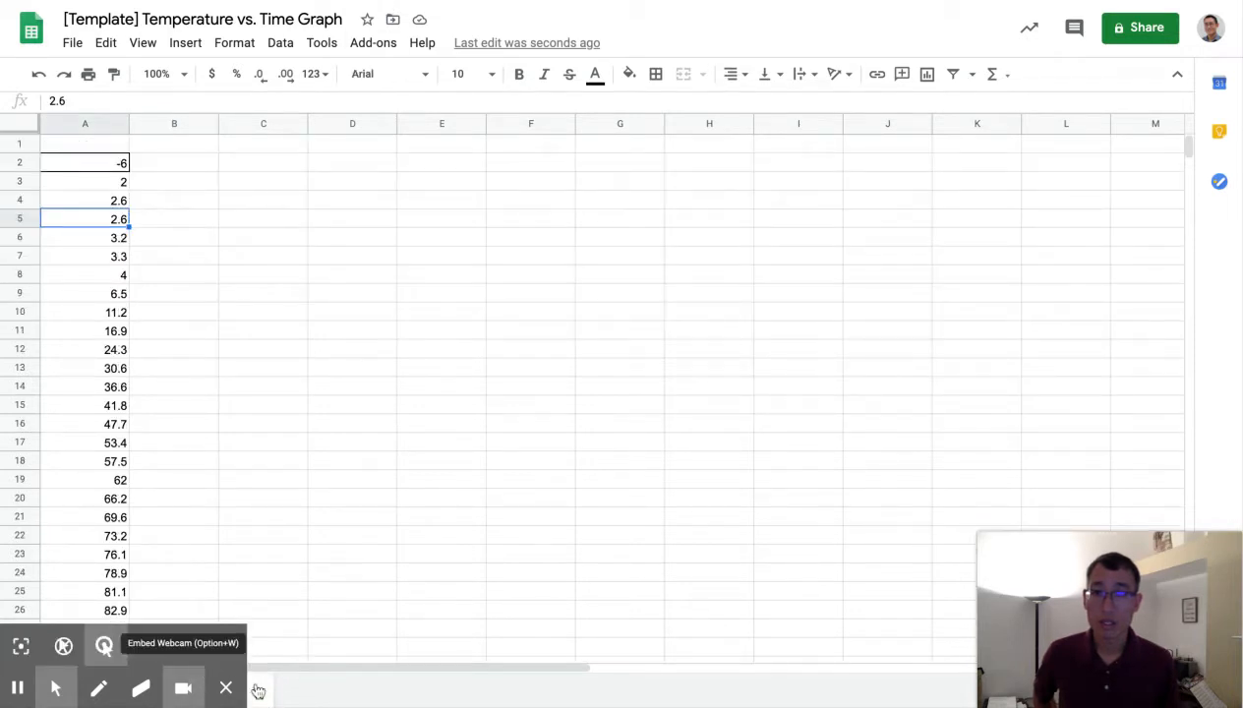
Step: Copy the temperature readings A3:A35 from Sheet2 and paste them into Sheet1's temperature column starting at B6
{"action": "left_click", "coordinate": [226, 689]}
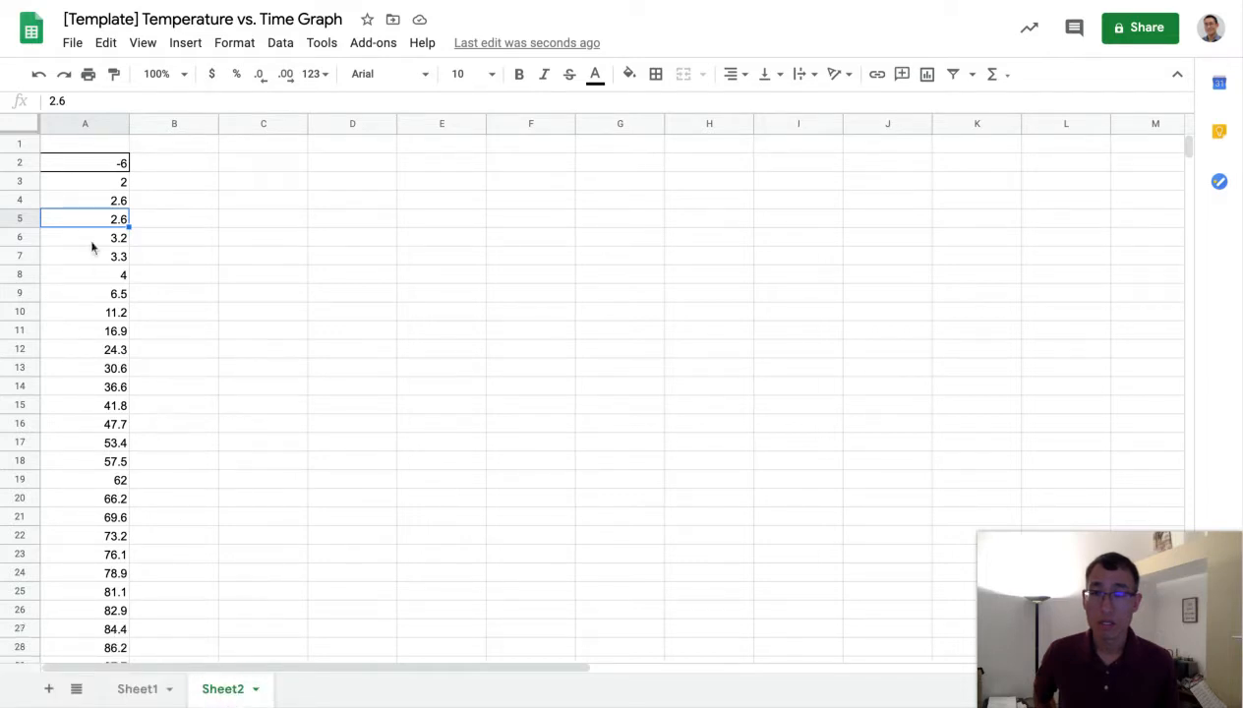
{"action": "left_click", "coordinate": [81, 162]}
{"action": "left_click_drag", "start_coordinate": [81, 181], "coordinate": [98, 480]}
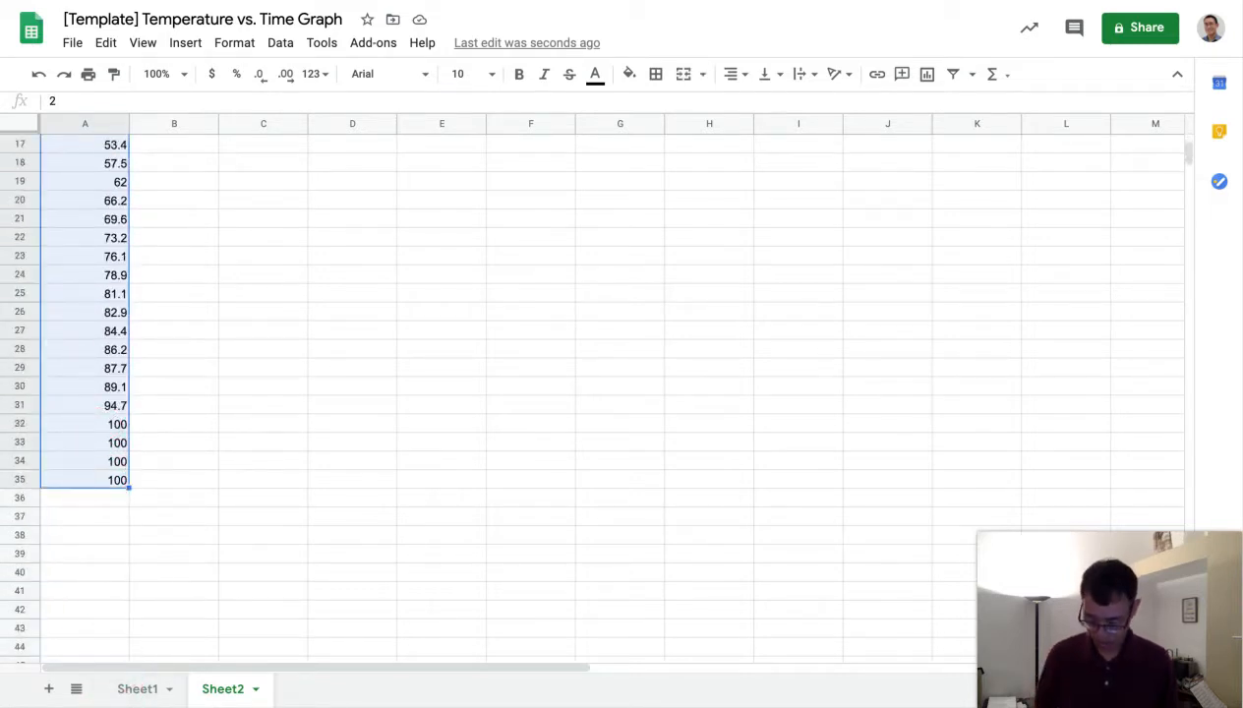
{"action": "key", "text": "ctrl+c"}
{"action": "left_click", "coordinate": [142, 690]}
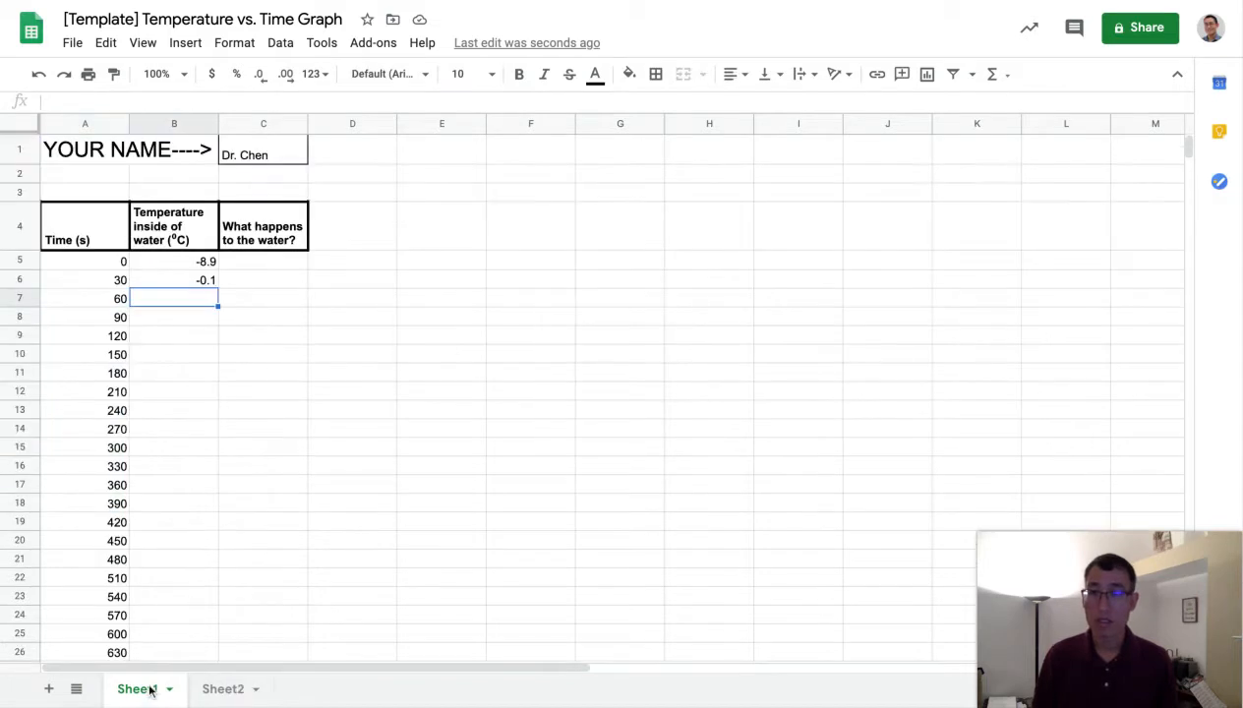
{"action": "left_click", "coordinate": [180, 283]}
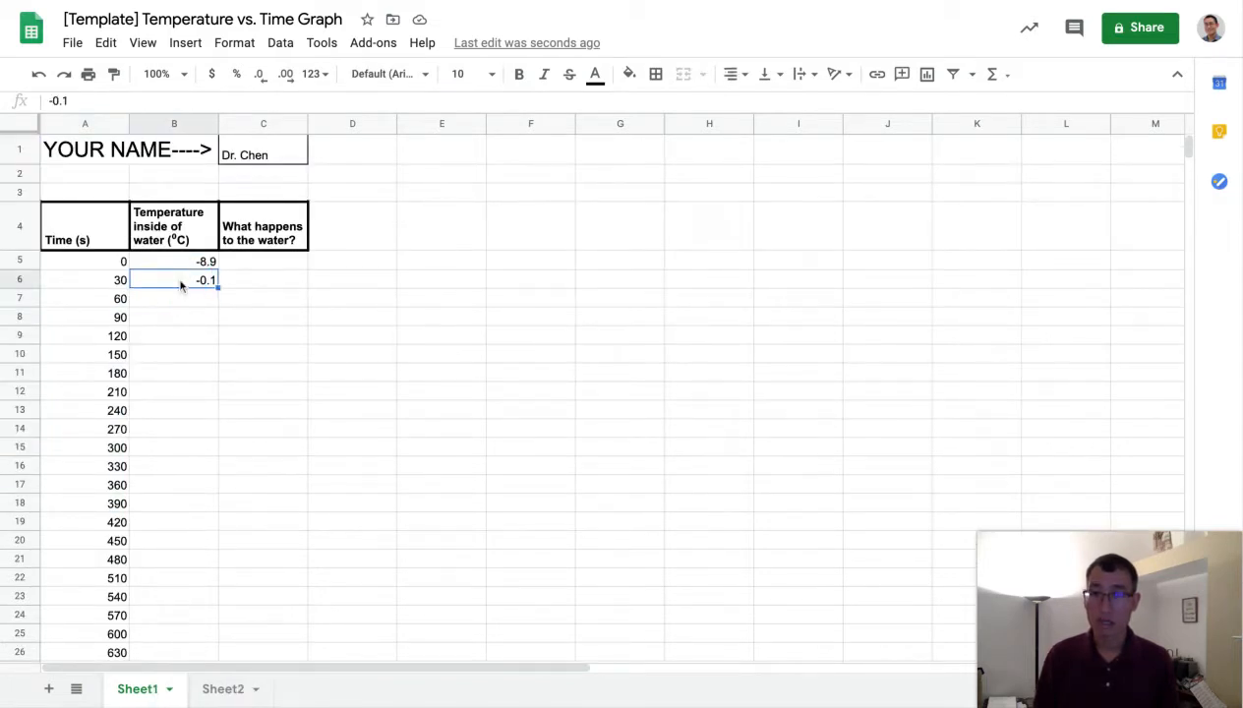
{"action": "key", "text": "ctrl+v"}
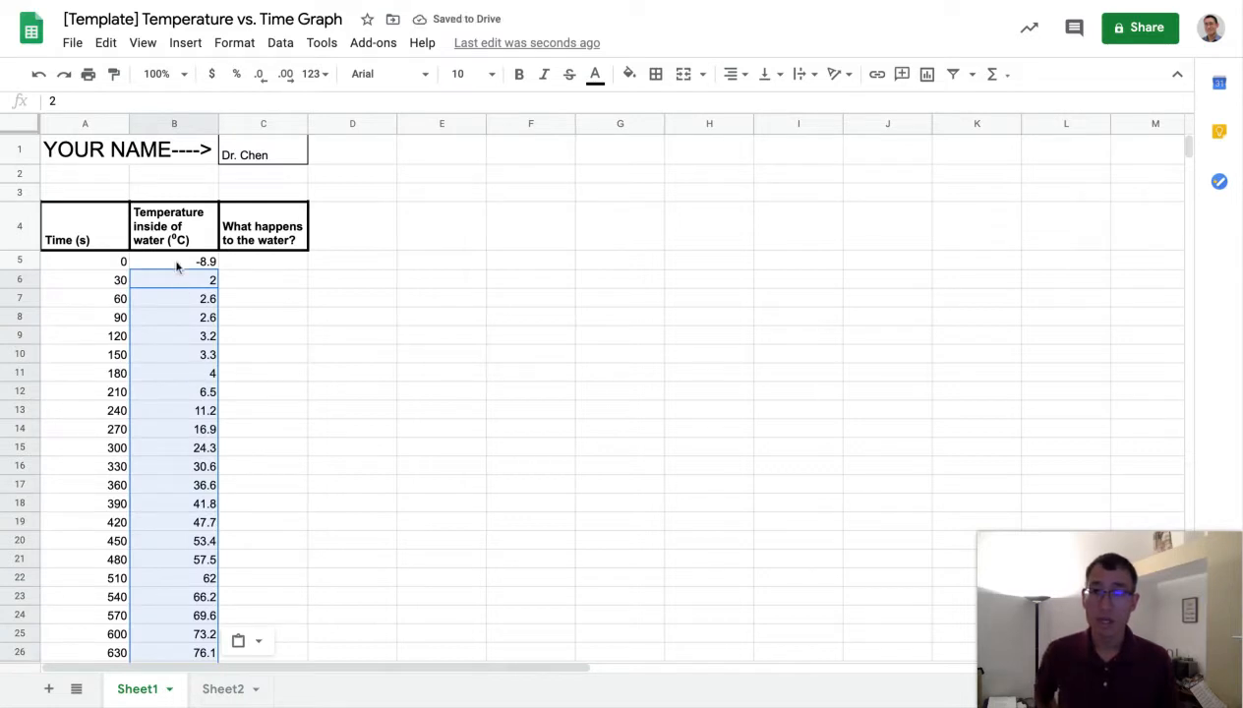
Step: Record the water observations "all ice" in C5 and "ice and water" in C6 and C7
{"action": "left_click", "coordinate": [234, 264]}
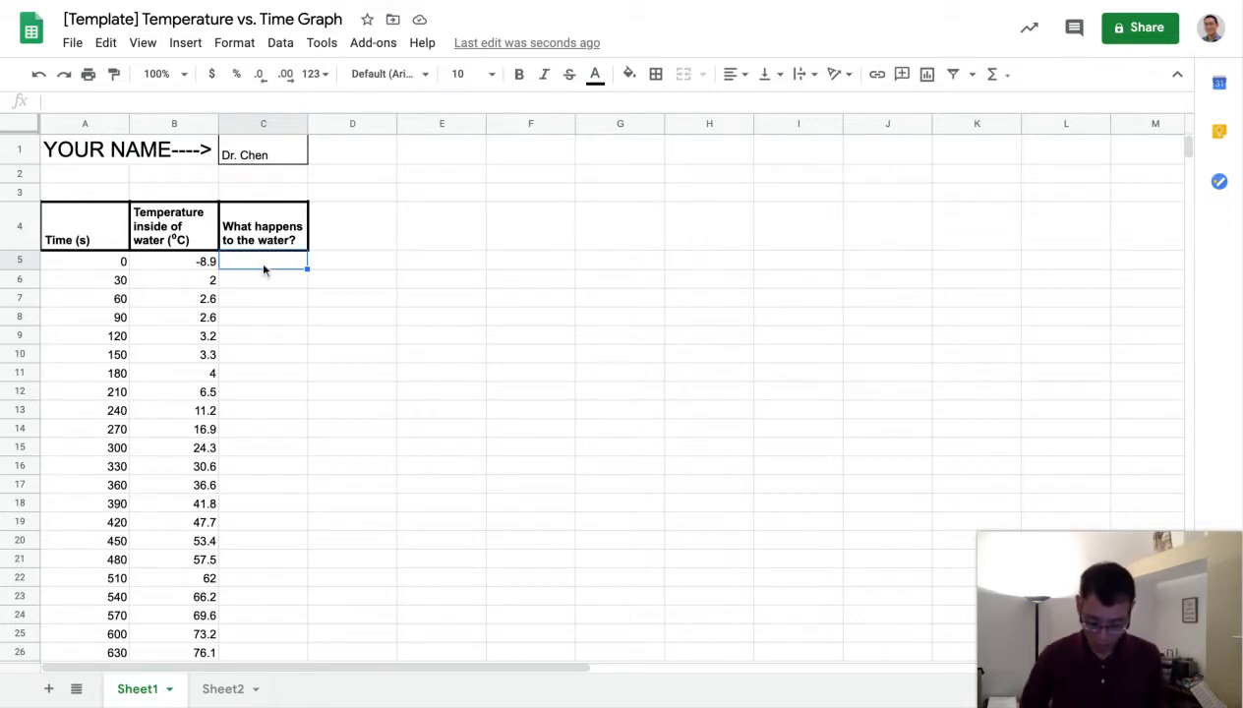
{"action": "type", "text": "all ice"}
{"action": "key", "text": "Return"}
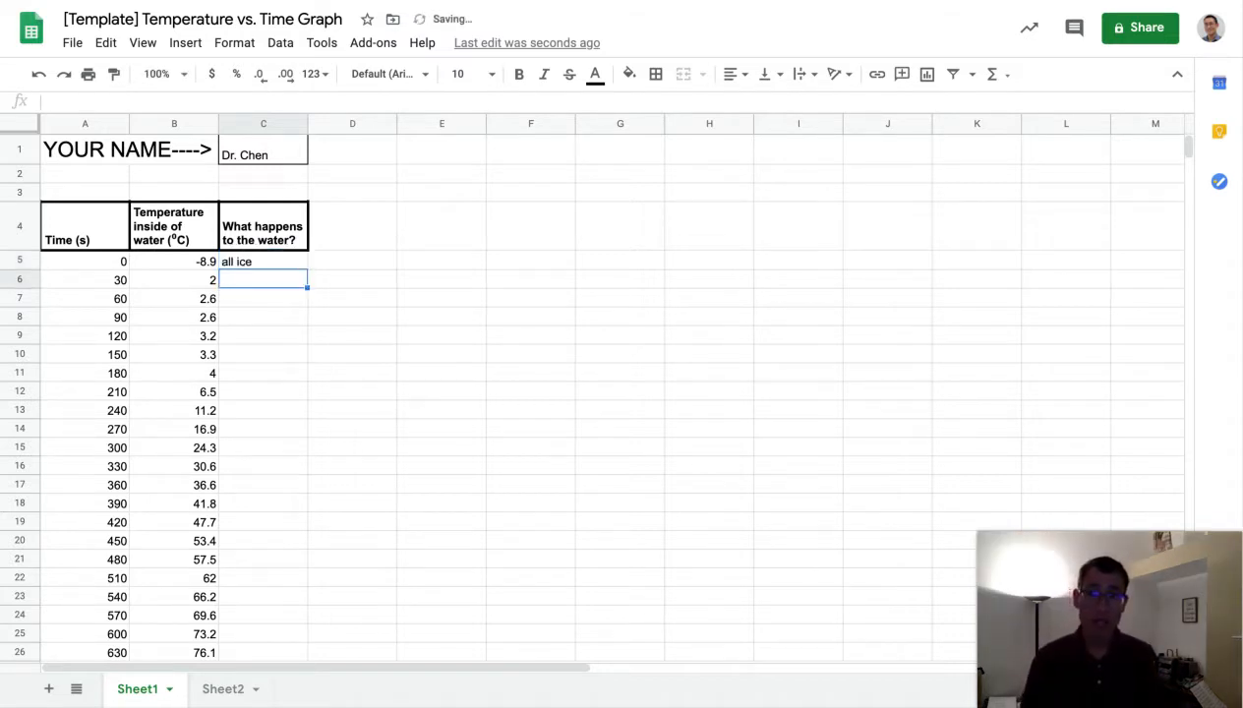
{"action": "type", "text": "ice."}
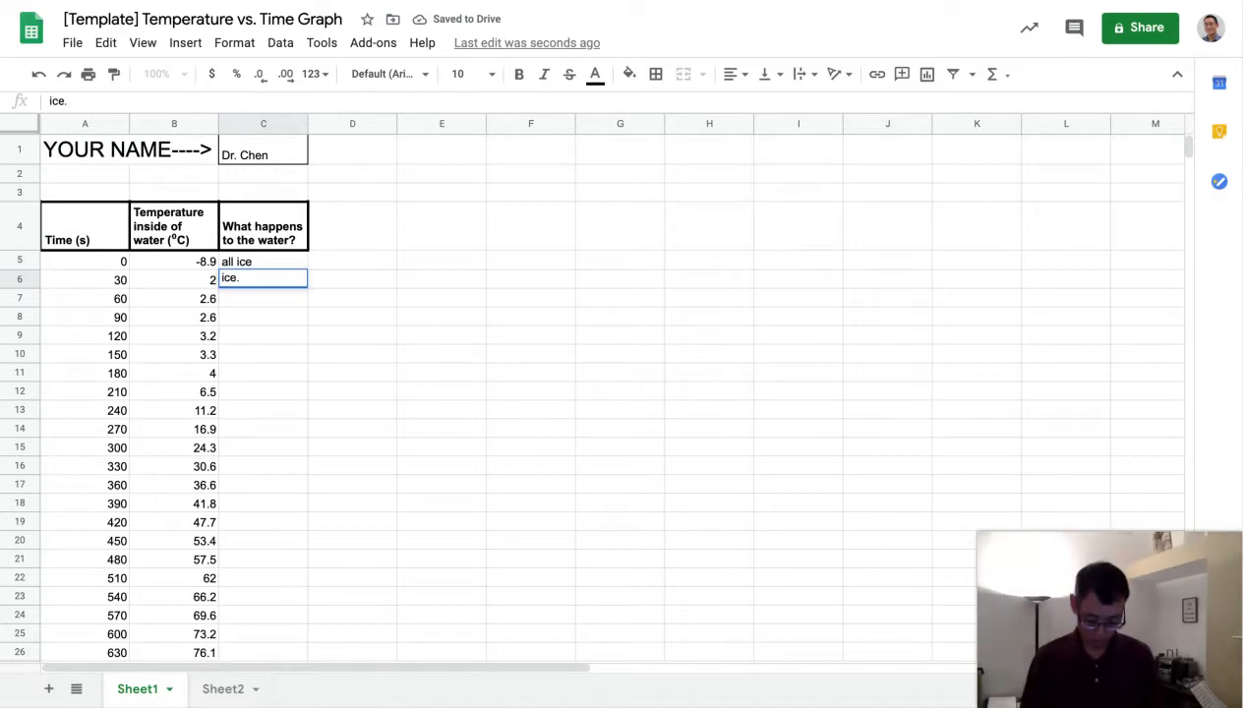
{"action": "key", "text": "BackSpace"}
{"action": "type", "text": "and water"}
{"action": "key", "text": "Return"}
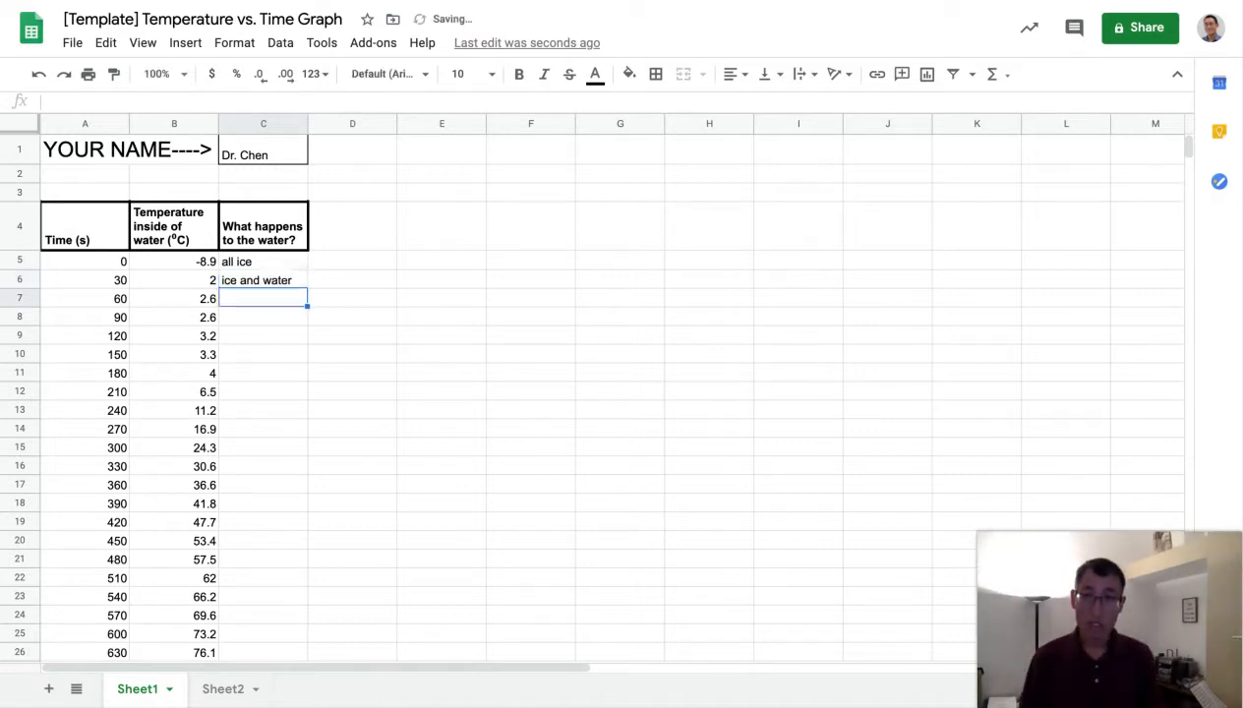
{"action": "type", "text": "ice and wa"}
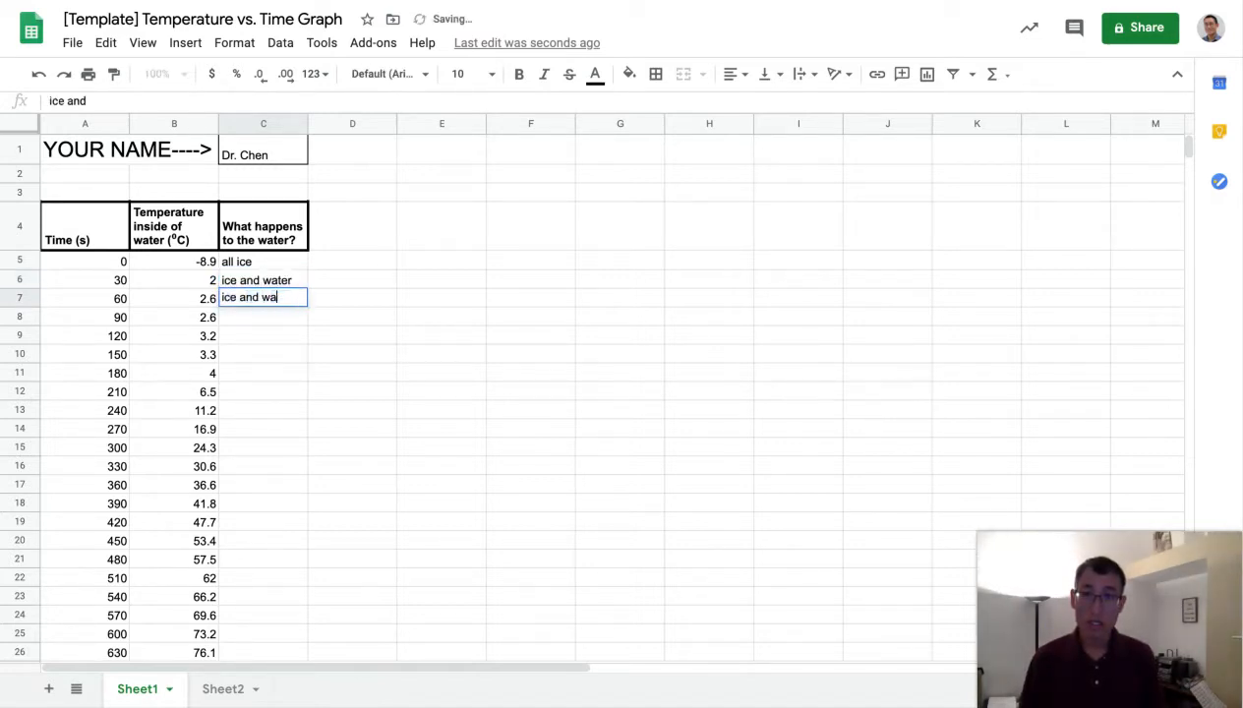
{"action": "key", "text": "Return"}
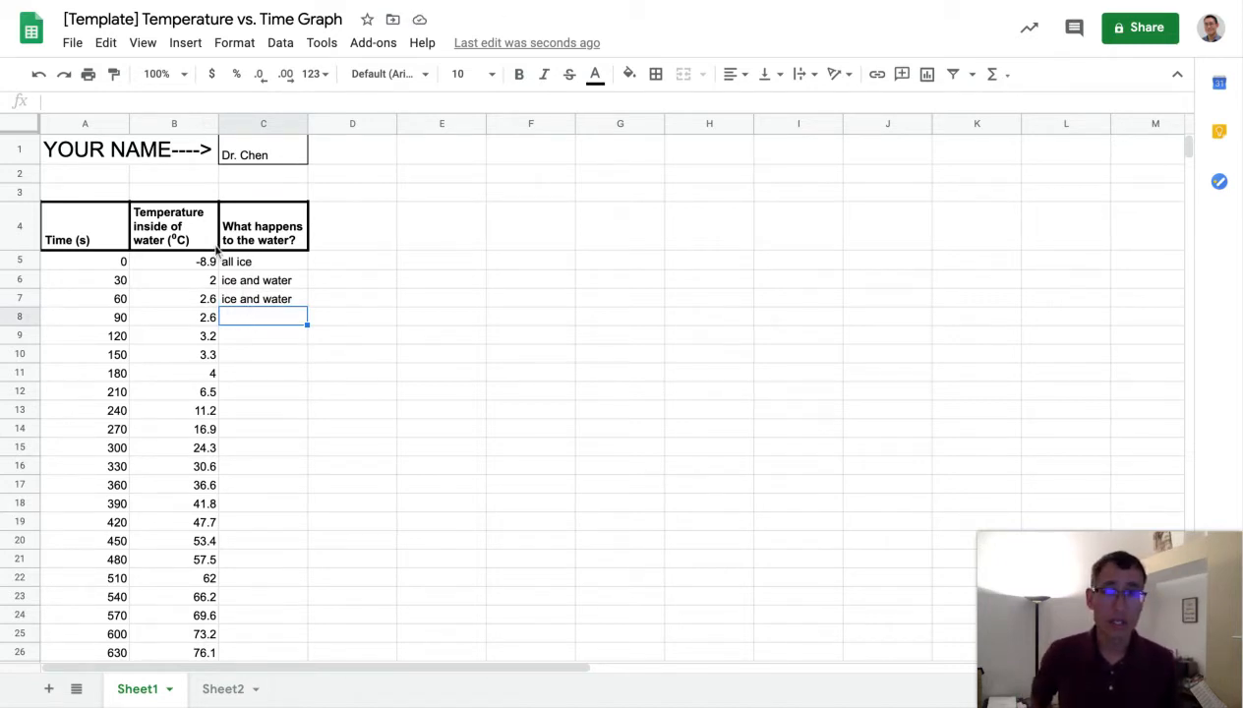
Step: Record the observation "all water" in C11, on the 180-second row
{"action": "left_click", "coordinate": [260, 356]}
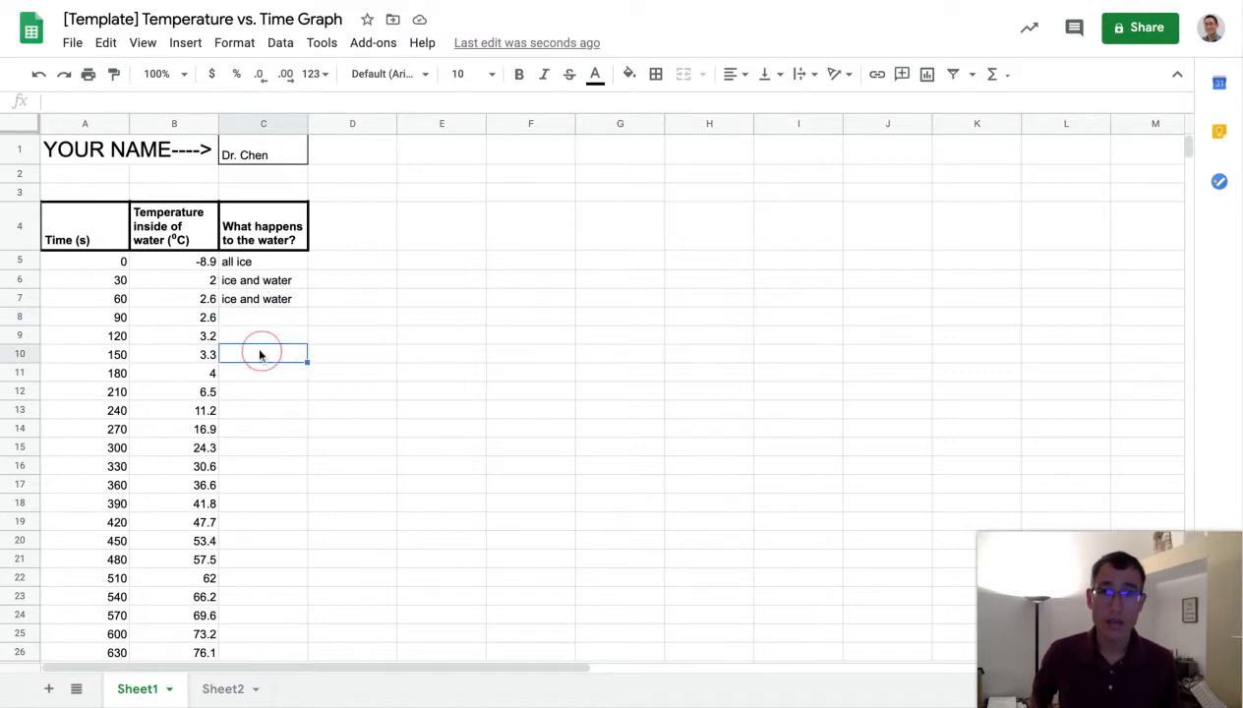
{"action": "left_click", "coordinate": [263, 371]}
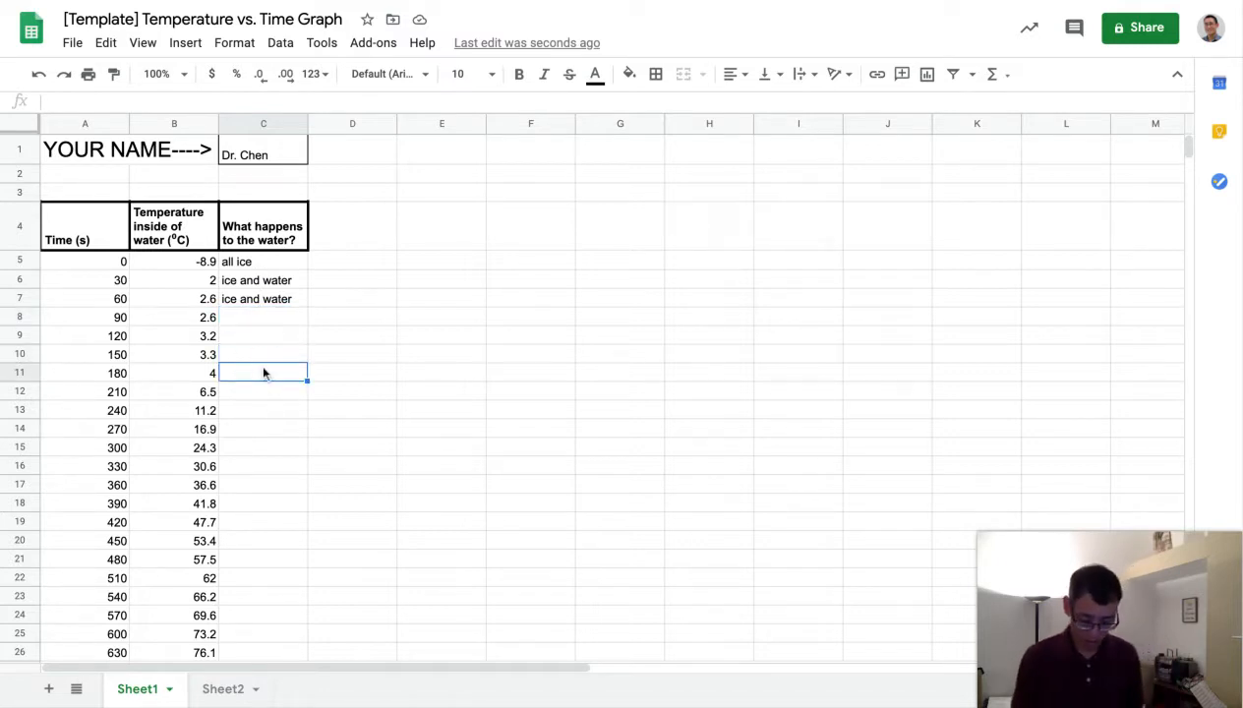
{"action": "type", "text": "all water"}
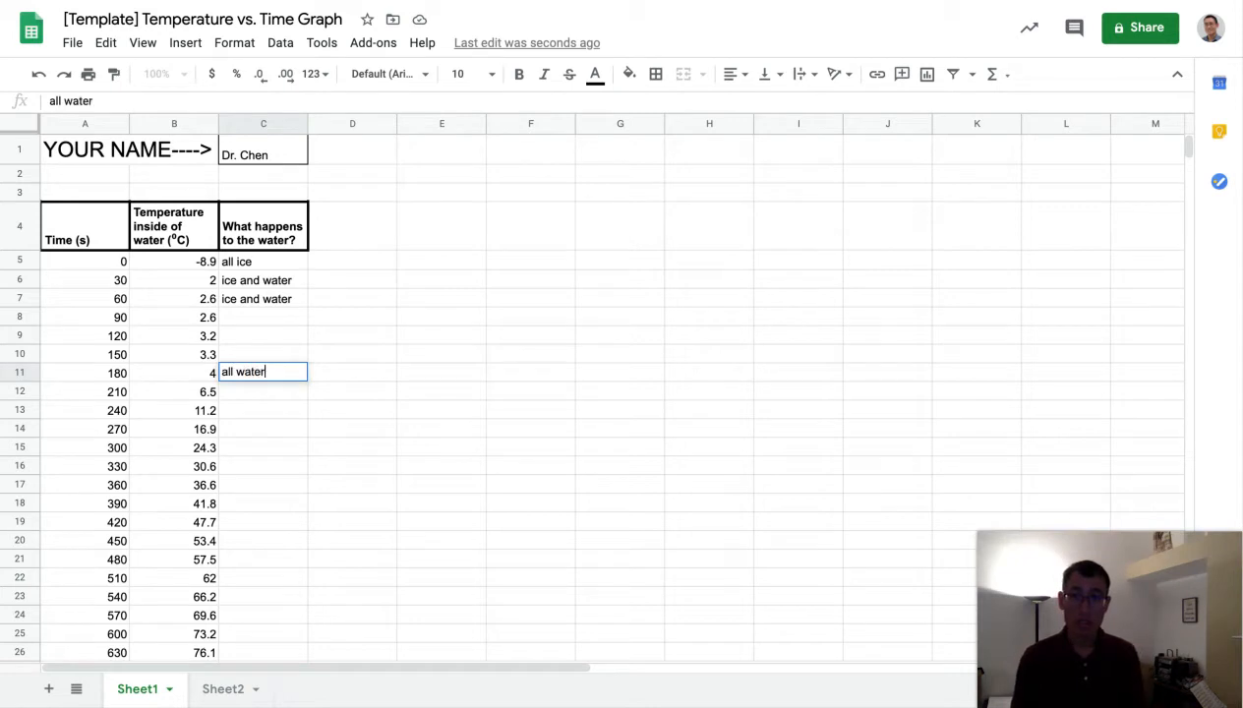
{"action": "key", "text": "Return"}
{"action": "scroll", "coordinate": [300, 396], "scroll_direction": "down", "scroll_amount": 5}
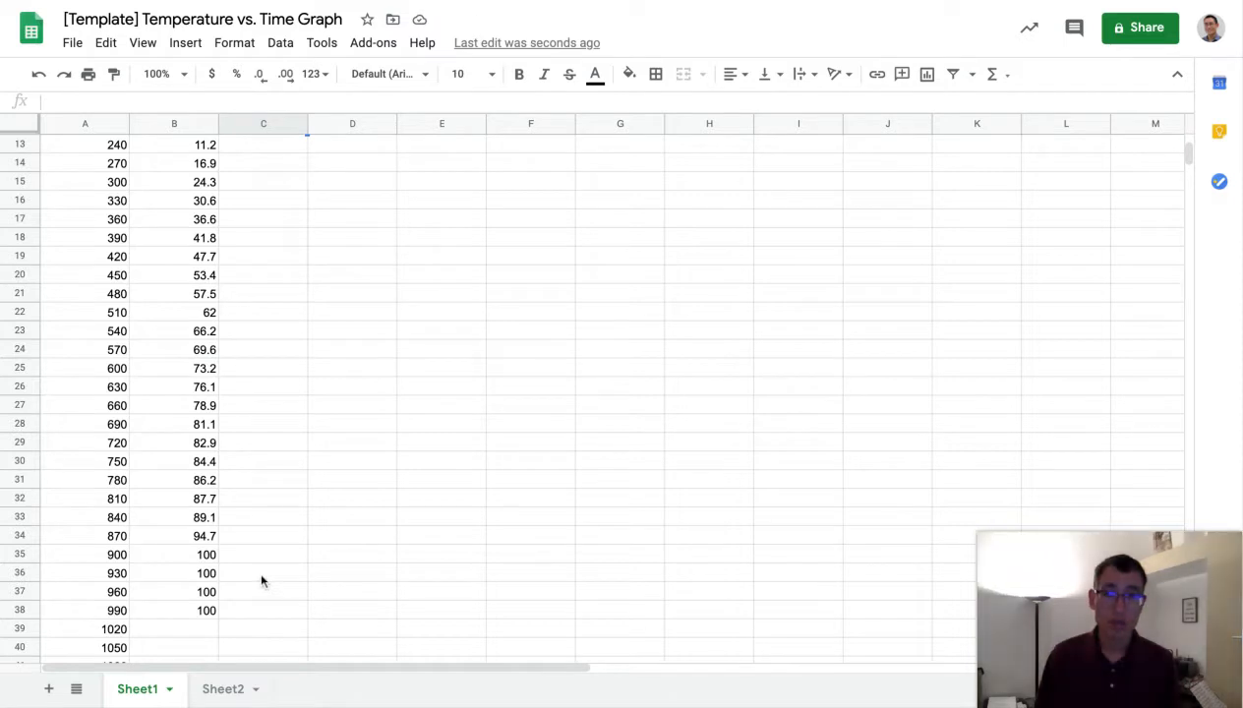
{"action": "scroll", "coordinate": [262, 579], "scroll_direction": "up", "scroll_amount": 1}
{"action": "scroll", "coordinate": [261, 579], "scroll_direction": "down", "scroll_amount": 5}
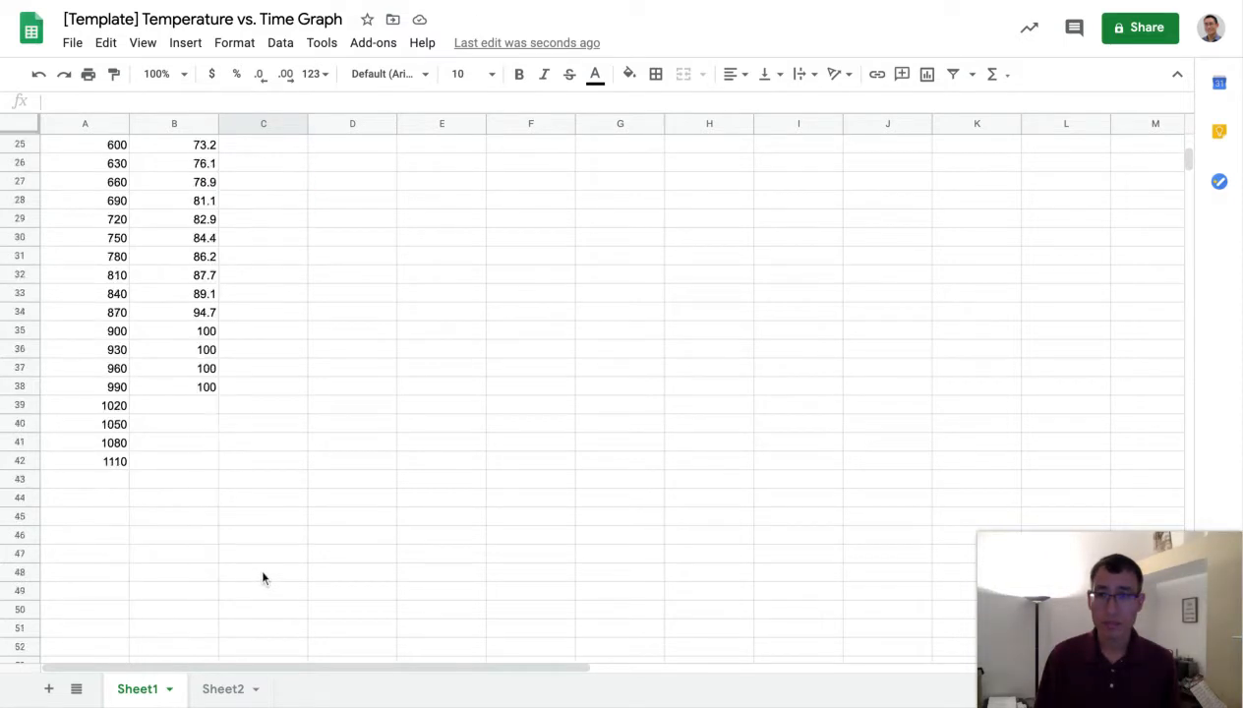
Step: Delete the surplus times 1020 to 1110 in A39:A42, below the last row with a temperature reading
{"action": "left_click", "coordinate": [112, 405]}
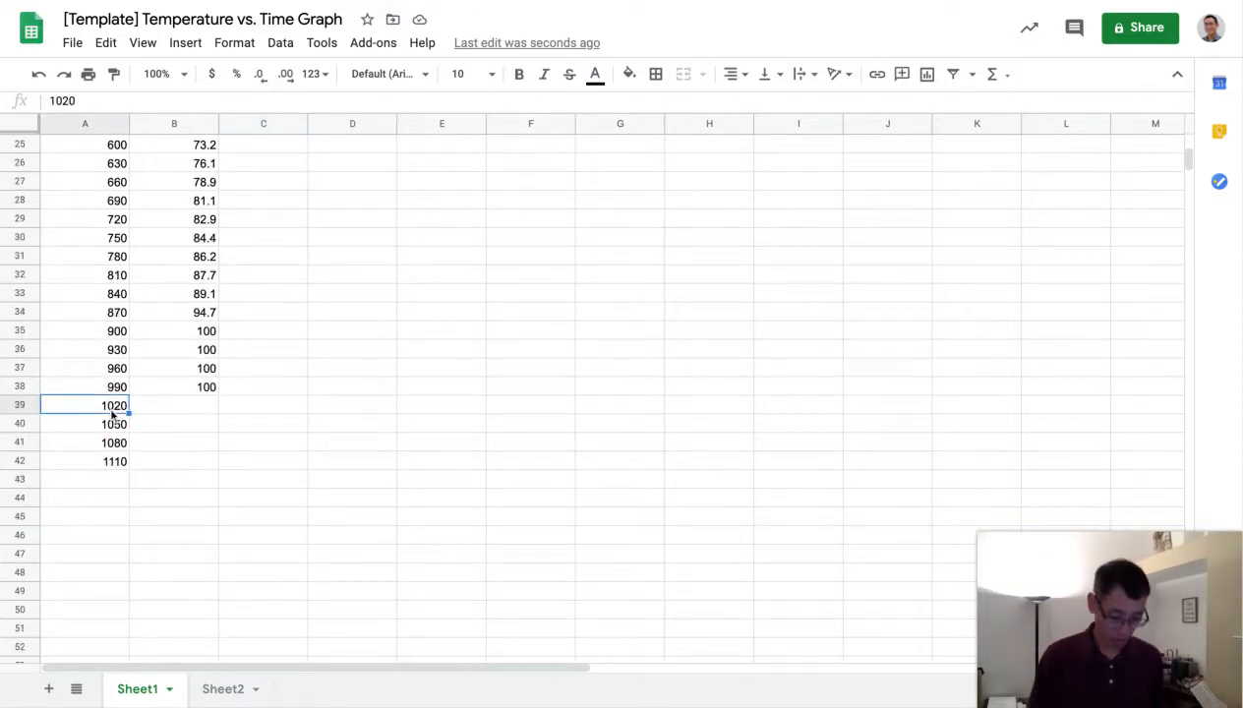
{"action": "key", "text": "Delete"}
{"action": "key", "text": "Left"}
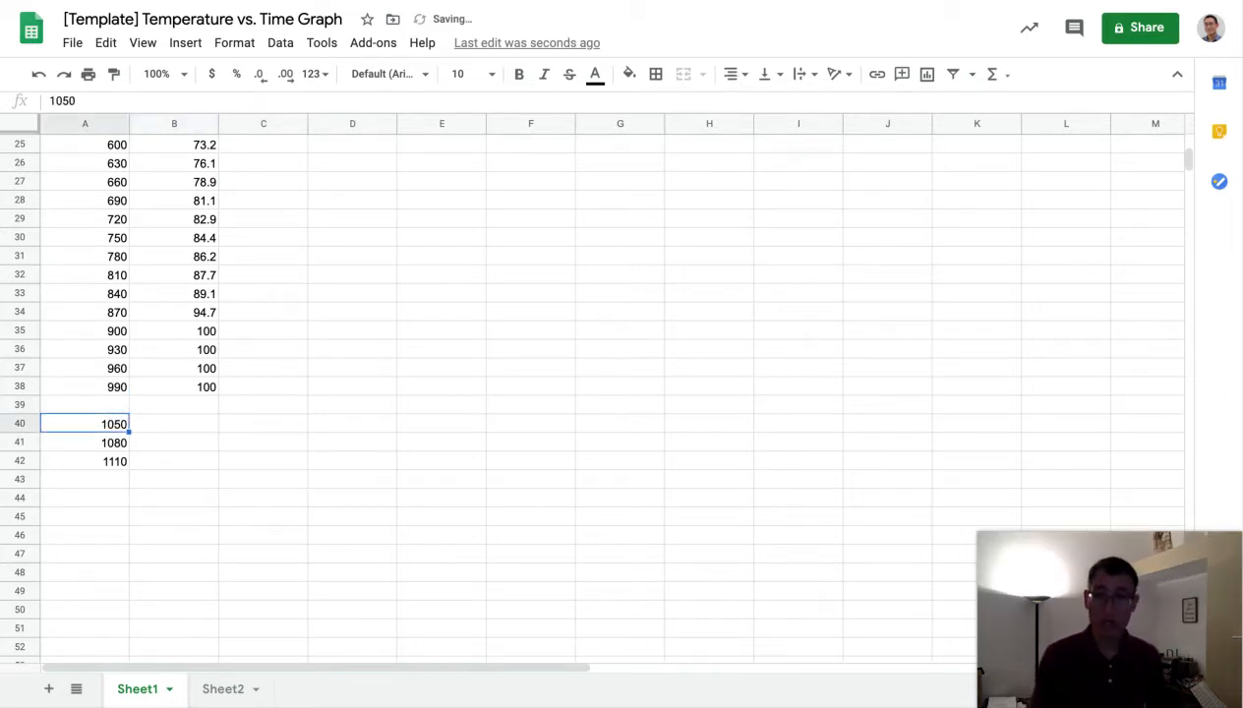
{"action": "key", "text": "Delete"}
{"action": "key", "text": "Down"}
{"action": "key", "text": "Delete"}
{"action": "key", "text": "Down"}
{"action": "key", "text": "Delete"}
{"action": "key", "text": "Down"}
{"action": "key", "text": "Up"}
{"action": "key", "text": "Up"}
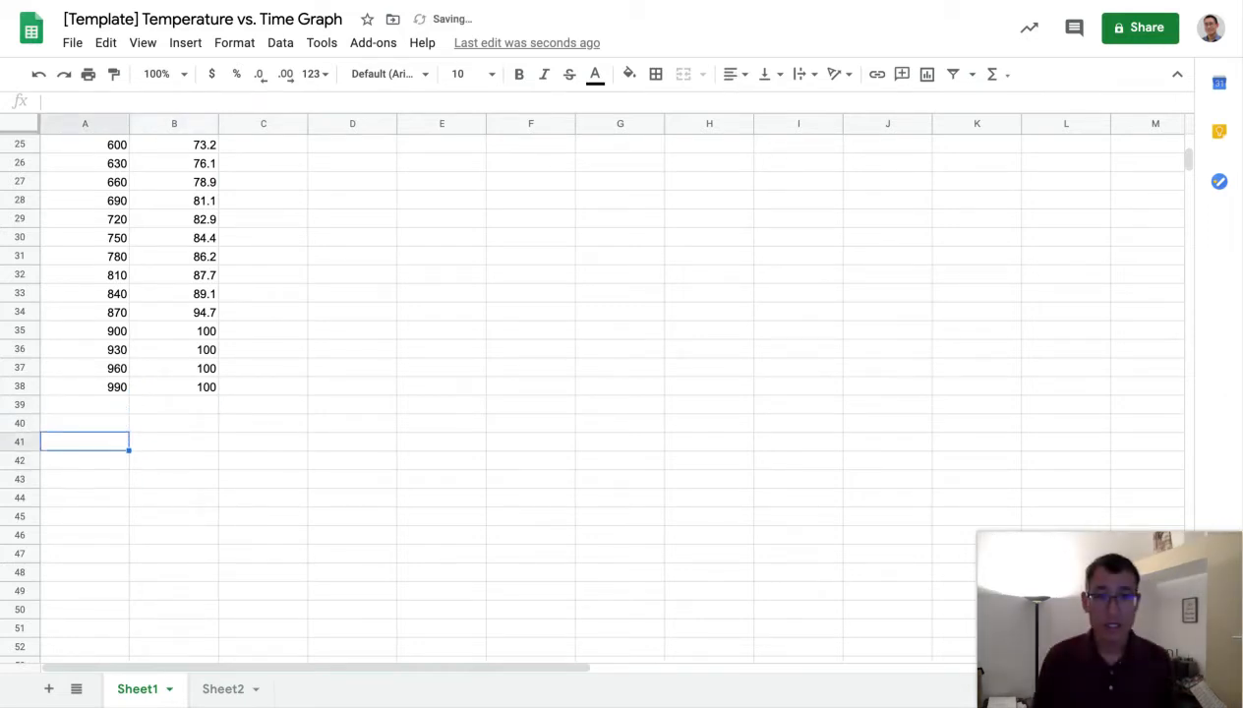
{"action": "scroll", "coordinate": [221, 418], "scroll_direction": "up", "scroll_amount": 8}
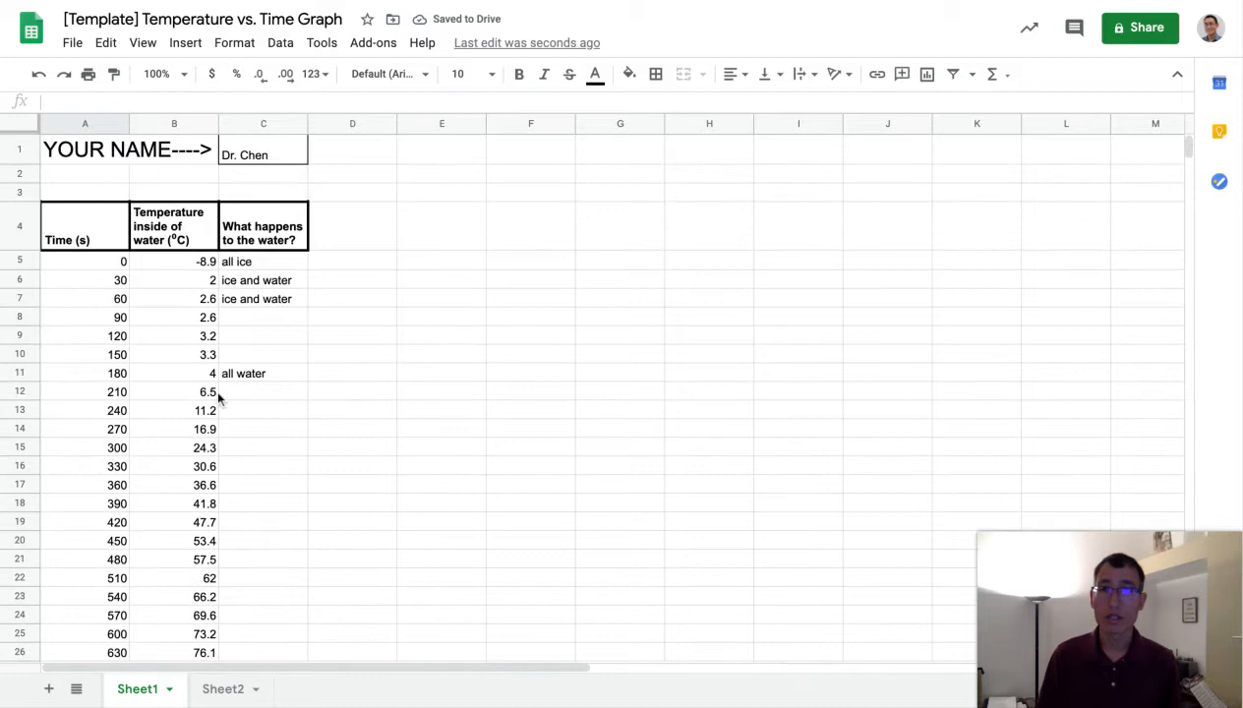
{"action": "left_click", "coordinate": [261, 356]}
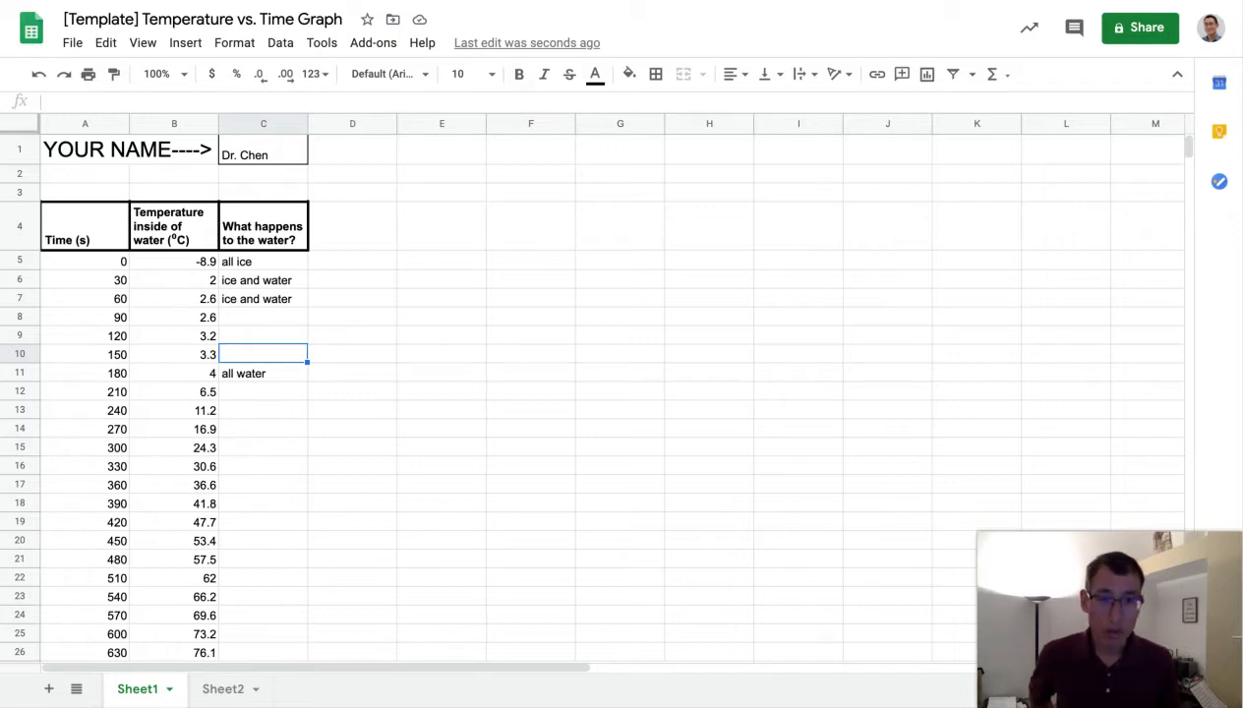
{"action": "left_click_drag", "start_coordinate": [106, 264], "coordinate": [180, 264]}
{"action": "left_click", "coordinate": [253, 298]}
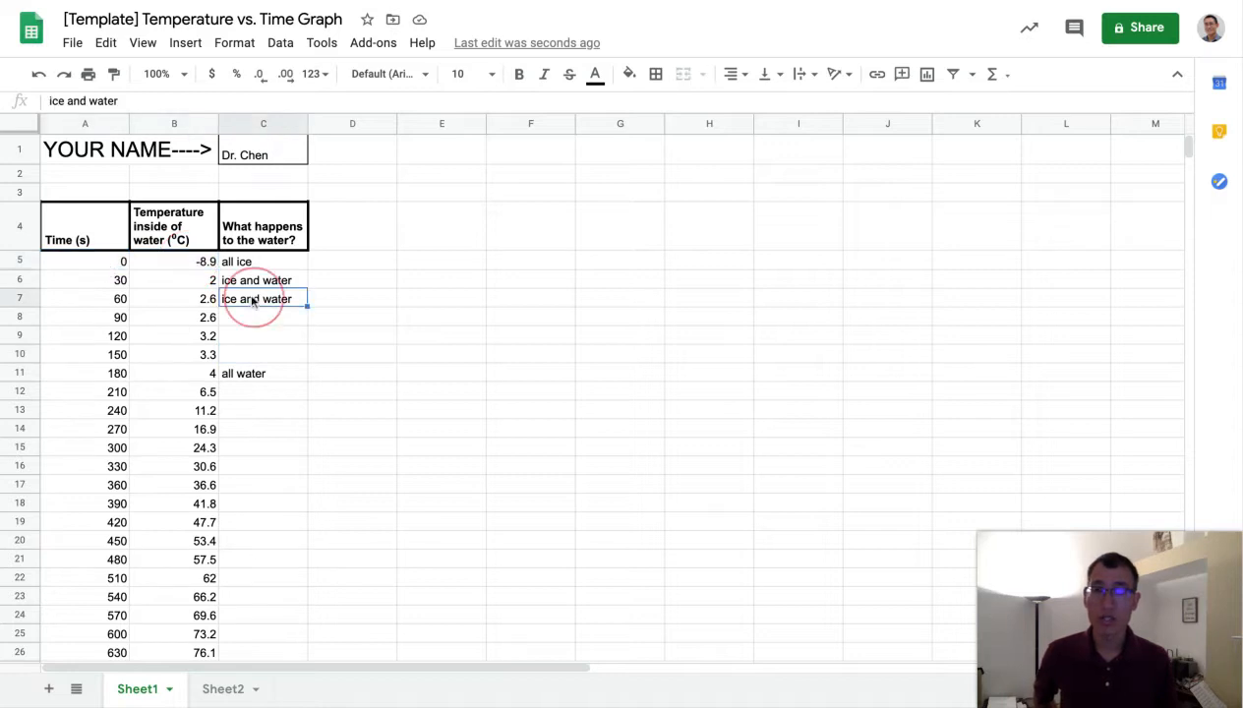
Step: Insert a chart from the time and temperature data in A5:B38 and place it beside the table, clear of the observations column
{"action": "left_click_drag", "start_coordinate": [95, 261], "coordinate": [185, 487]}
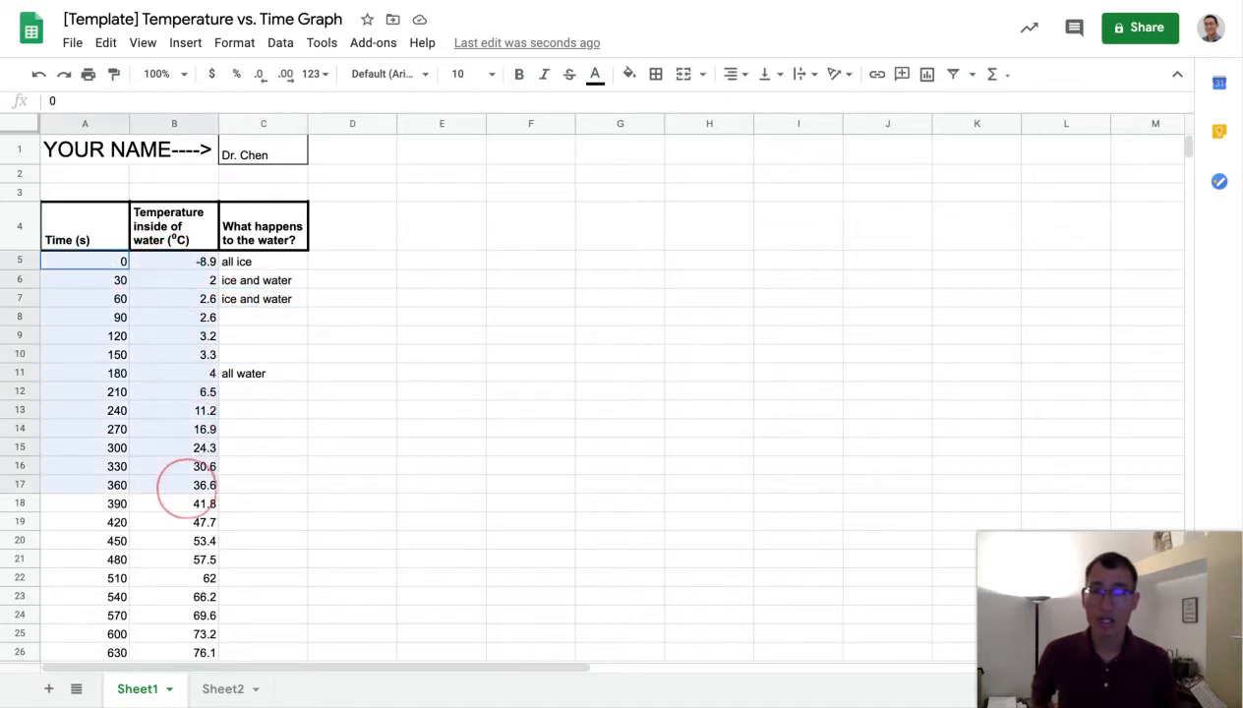
{"action": "left_click_drag", "start_coordinate": [186, 487], "coordinate": [197, 597]}
{"action": "scroll", "coordinate": [259, 497], "scroll_direction": "up", "scroll_amount": 5}
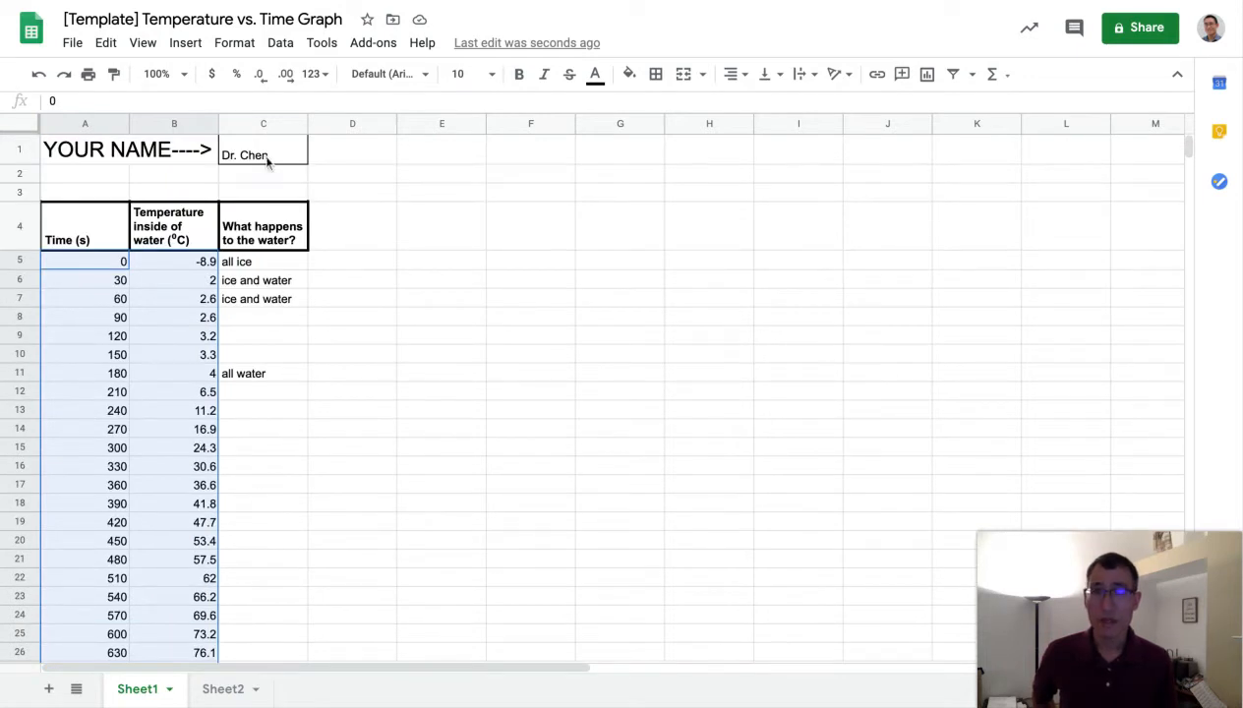
{"action": "left_click", "coordinate": [185, 42]}
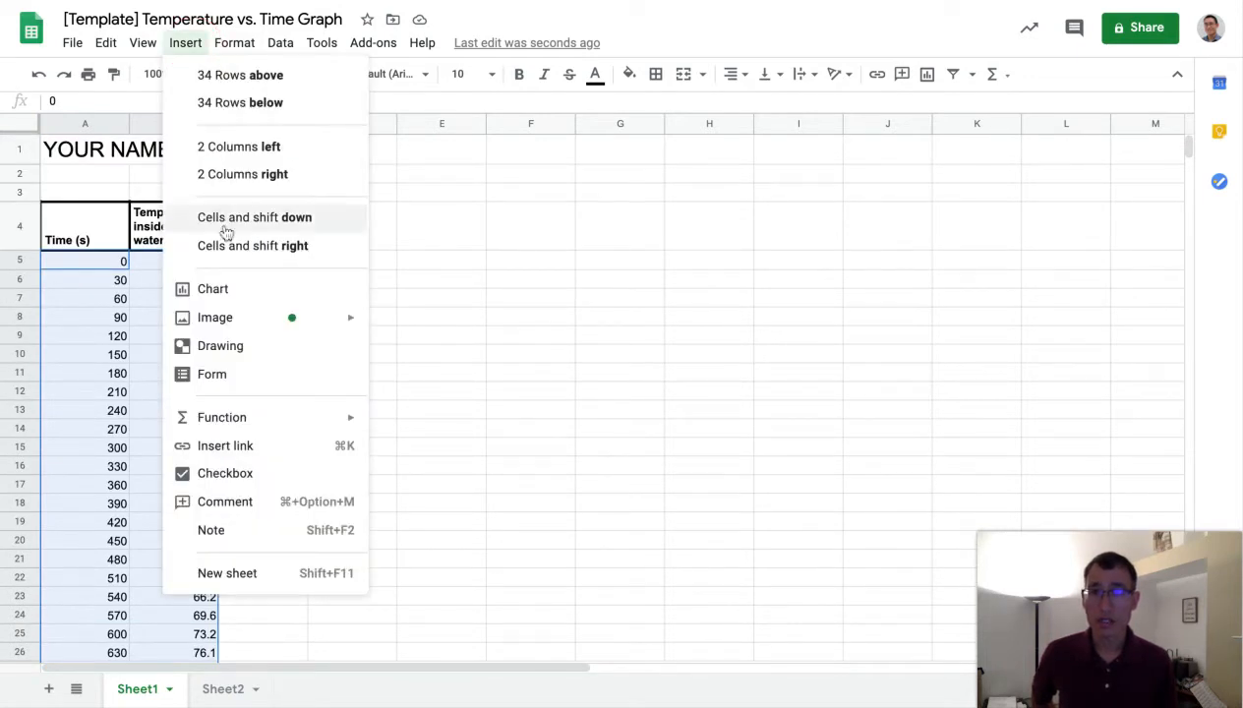
{"action": "left_click", "coordinate": [232, 290]}
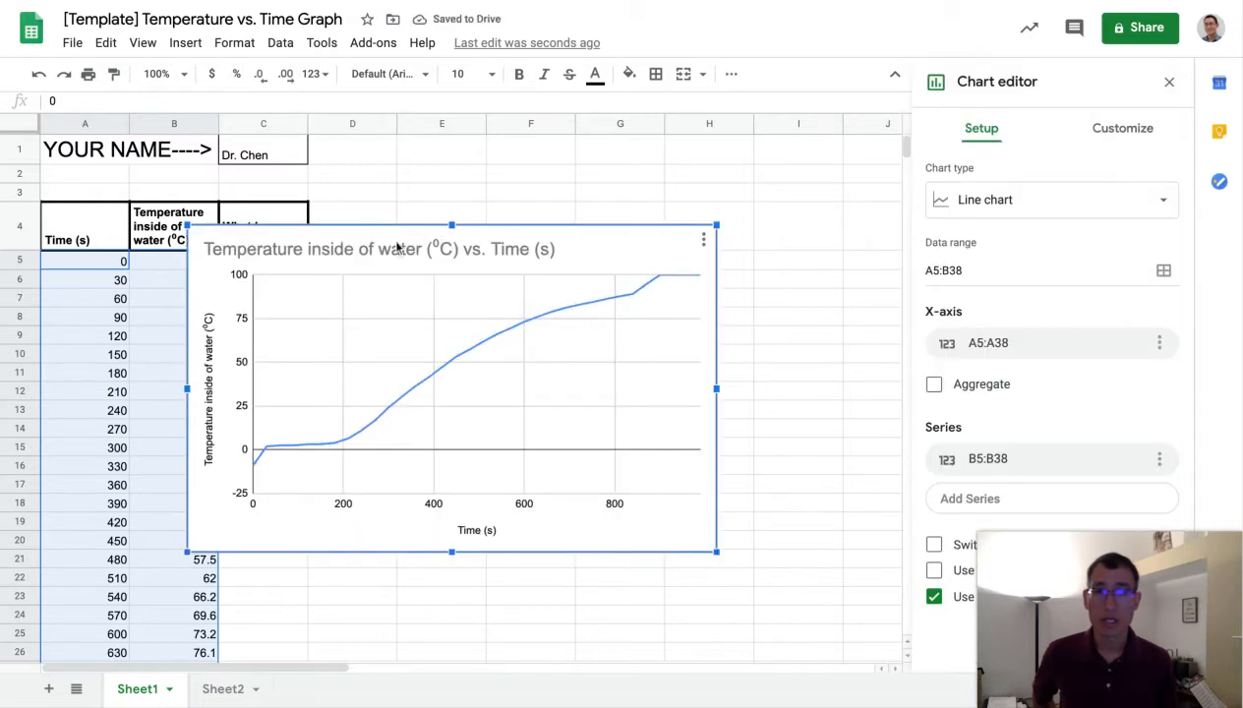
{"action": "left_click_drag", "start_coordinate": [434, 226], "coordinate": [591, 197]}
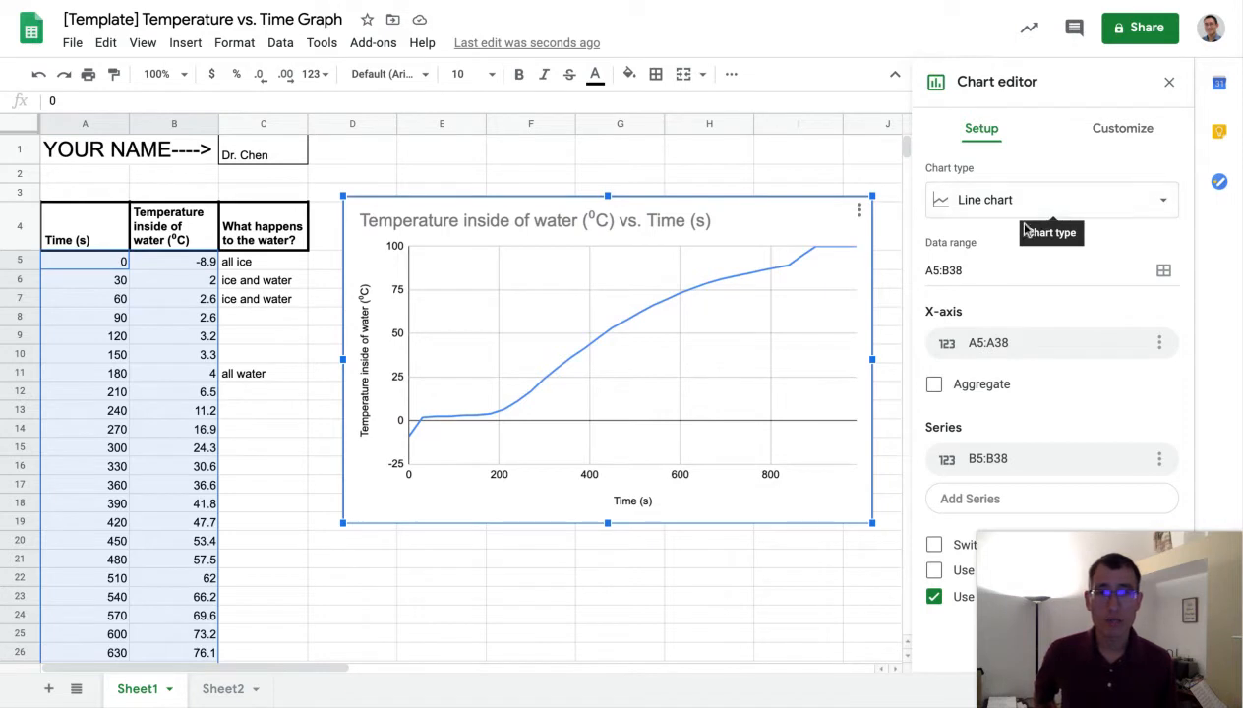
Step: Change the chart type from line chart to Scatter chart and leave the chart editor
{"action": "left_click", "coordinate": [1166, 204]}
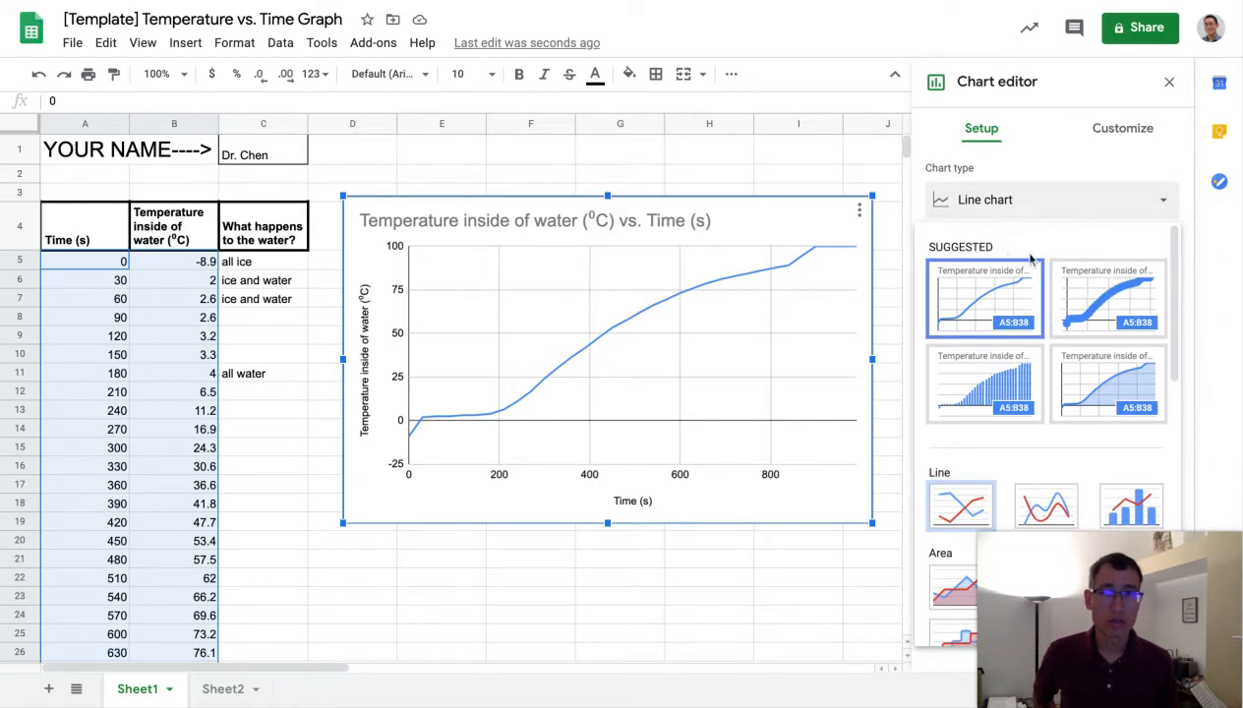
{"action": "scroll", "coordinate": [999, 364], "scroll_direction": "down", "scroll_amount": 3}
{"action": "scroll", "coordinate": [978, 305], "scroll_direction": "down", "scroll_amount": 2}
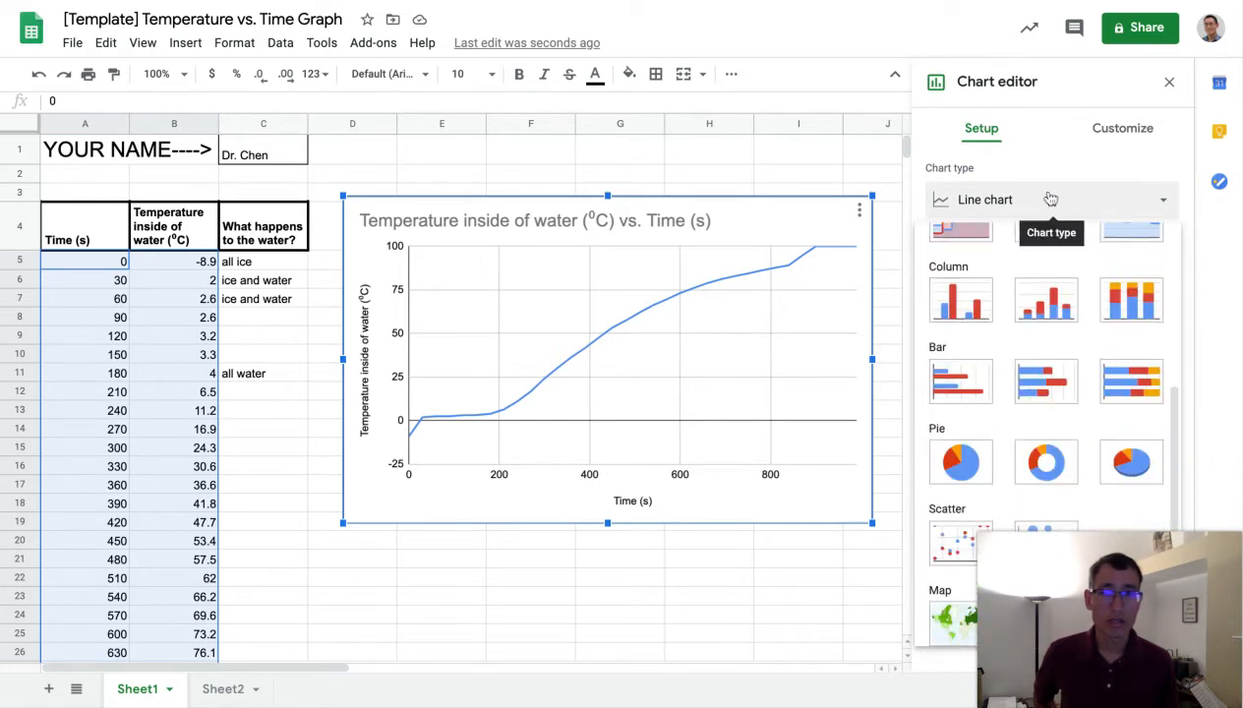
{"action": "scroll", "coordinate": [995, 264], "scroll_direction": "down", "scroll_amount": 3}
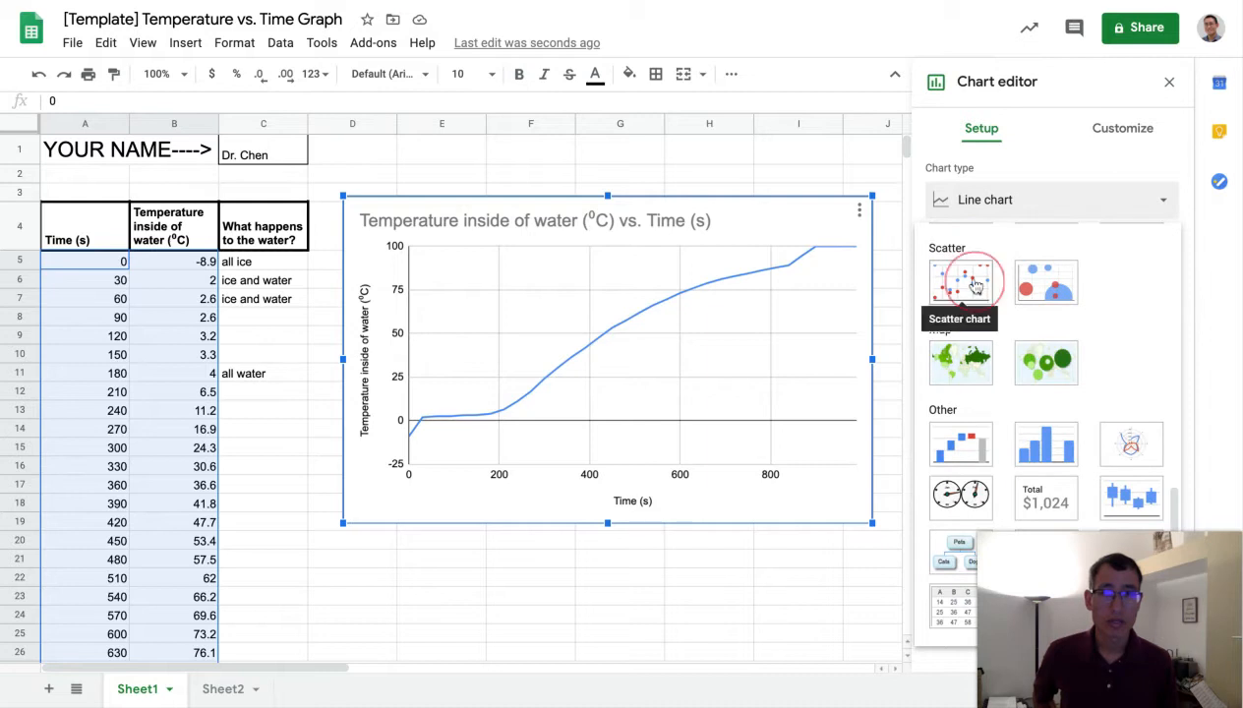
{"action": "left_click", "coordinate": [964, 286]}
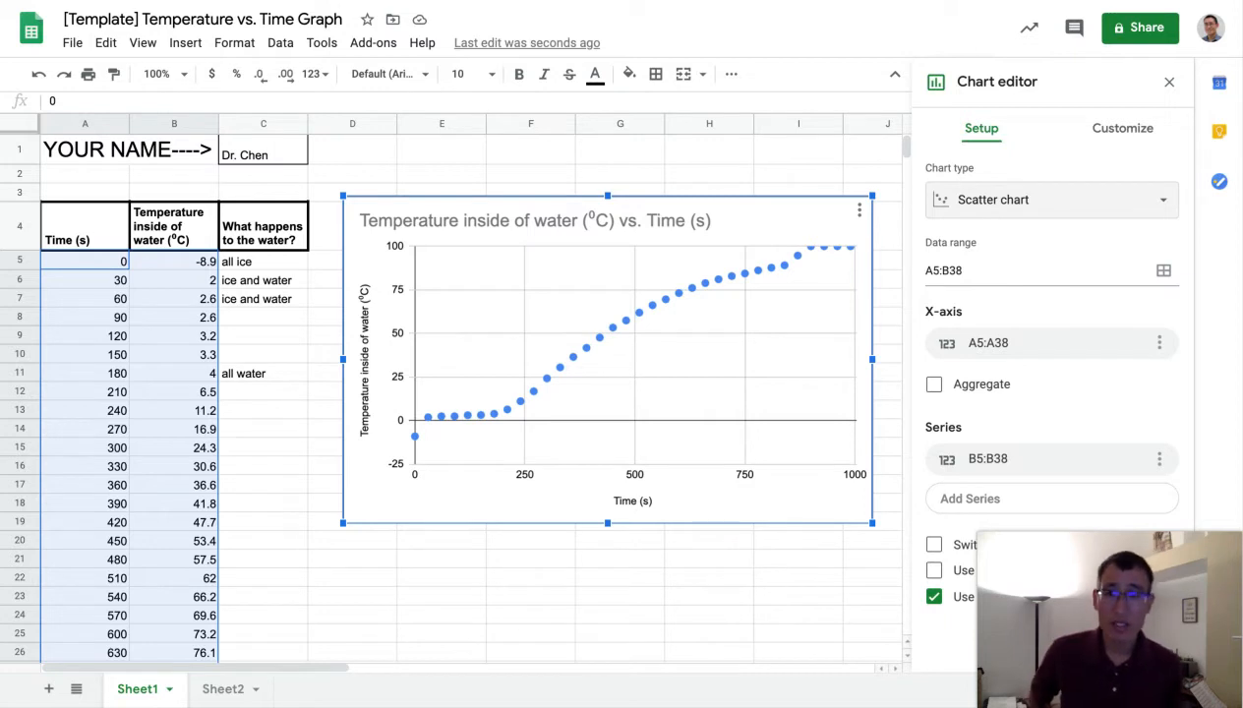
{"action": "left_click", "coordinate": [733, 546]}
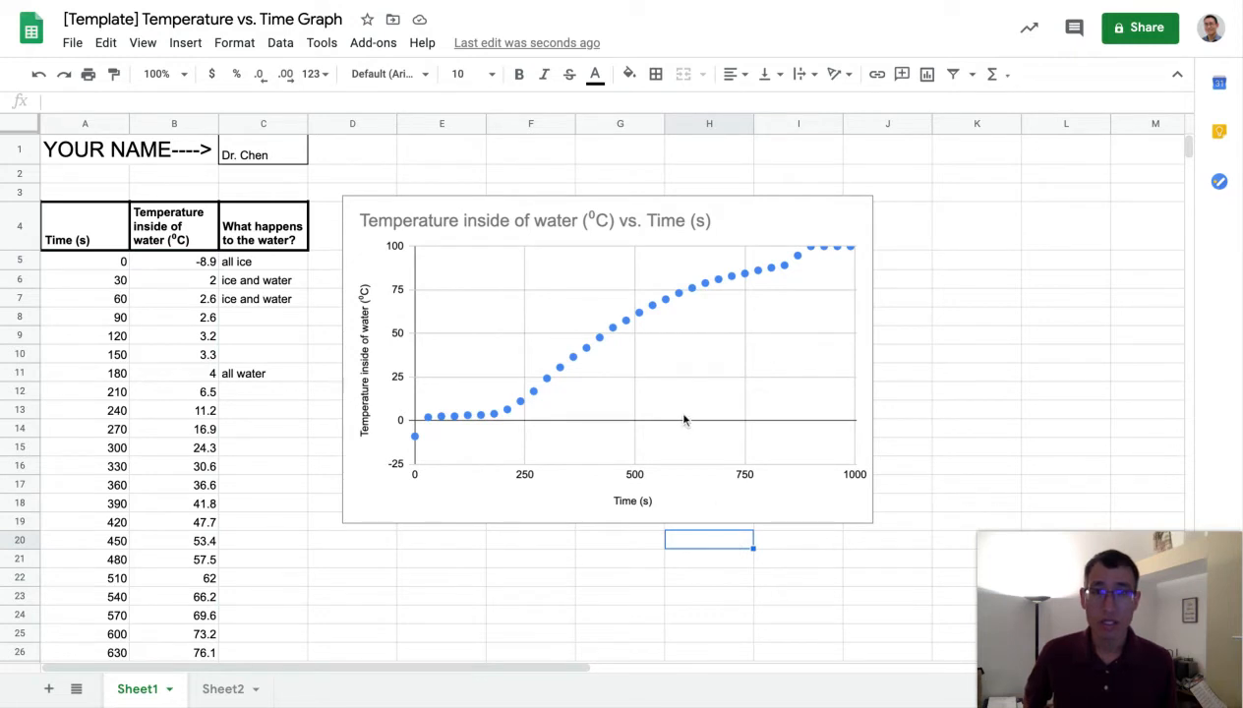
Step: Remove "inside" from the chart title to read "Temperature of water (⁰C) vs. Time (s)" and append a comma and the author's name
{"action": "double_click", "coordinate": [568, 223]}
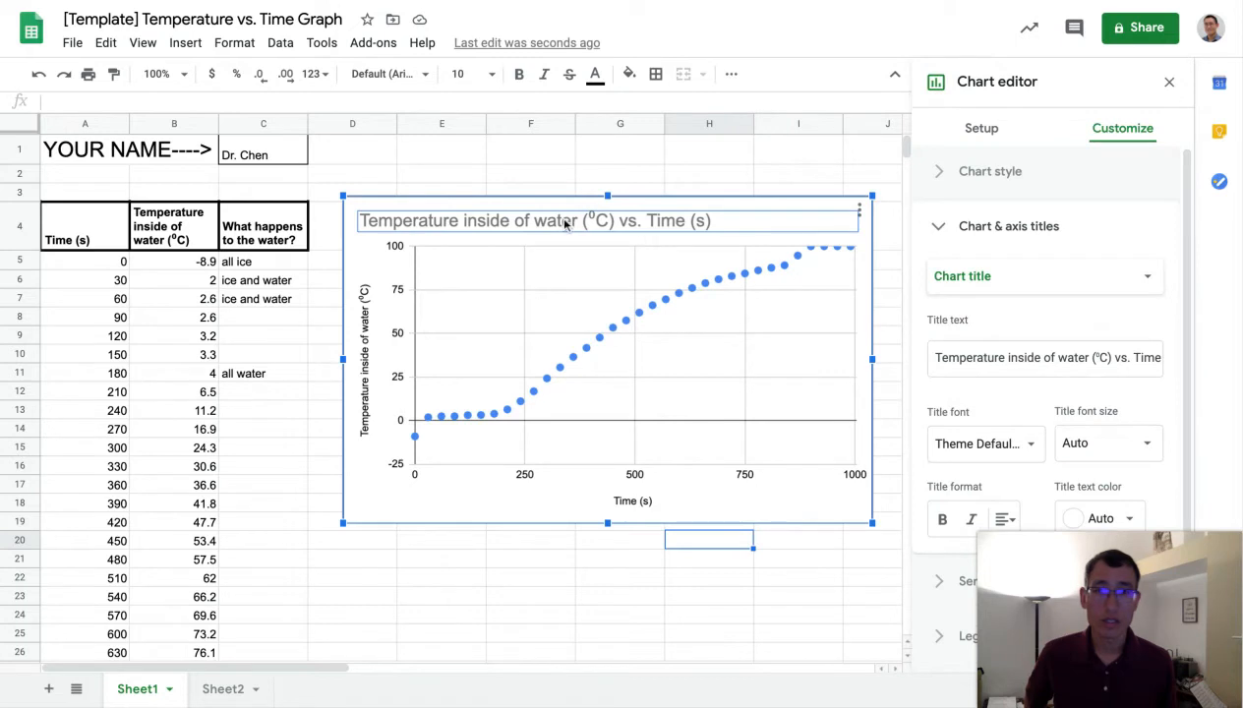
{"action": "double_click", "coordinate": [620, 220]}
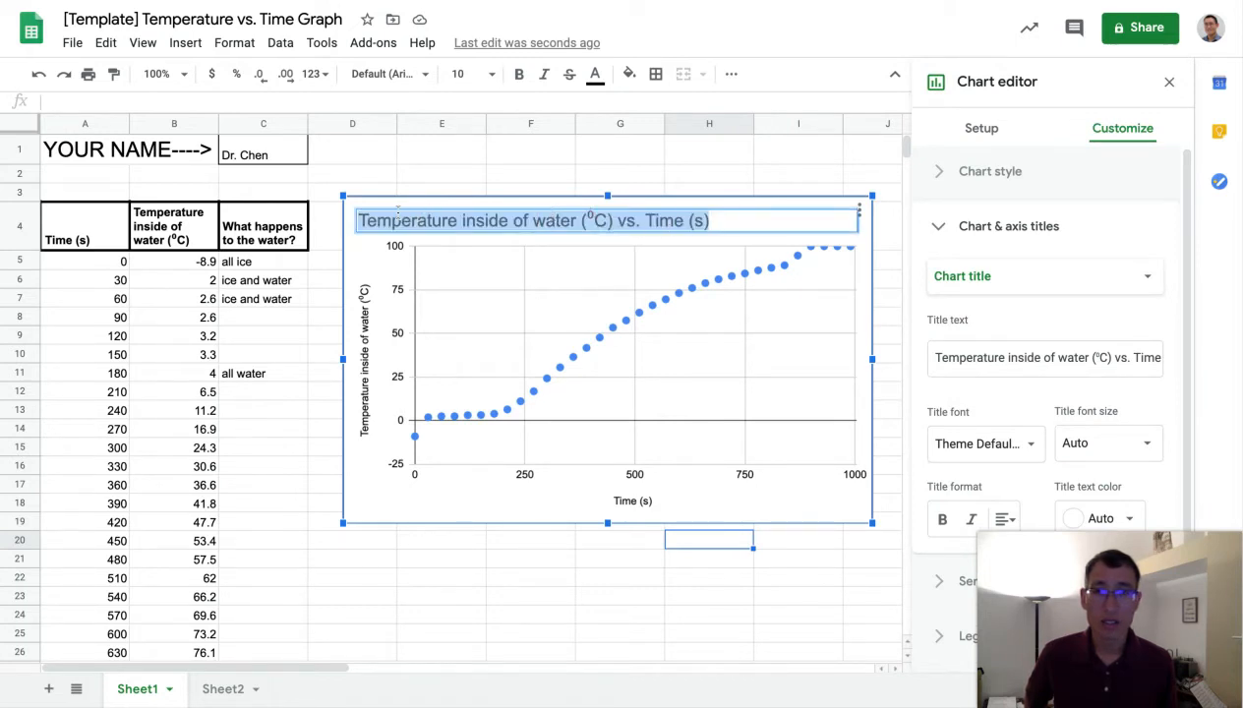
{"action": "left_click", "coordinate": [463, 220]}
{"action": "left_click_drag", "start_coordinate": [464, 220], "coordinate": [508, 220]}
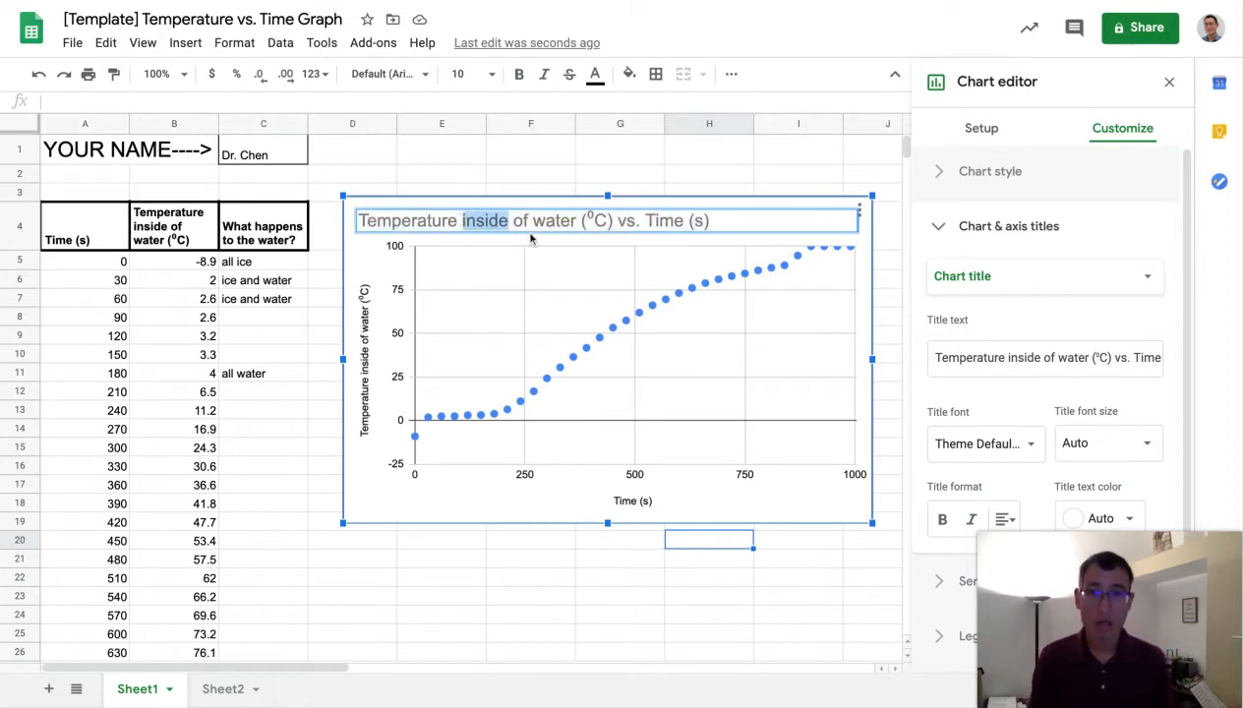
{"action": "key", "text": "BackSpace"}
{"action": "key", "text": "BackSpace"}
{"action": "left_click", "coordinate": [693, 223]}
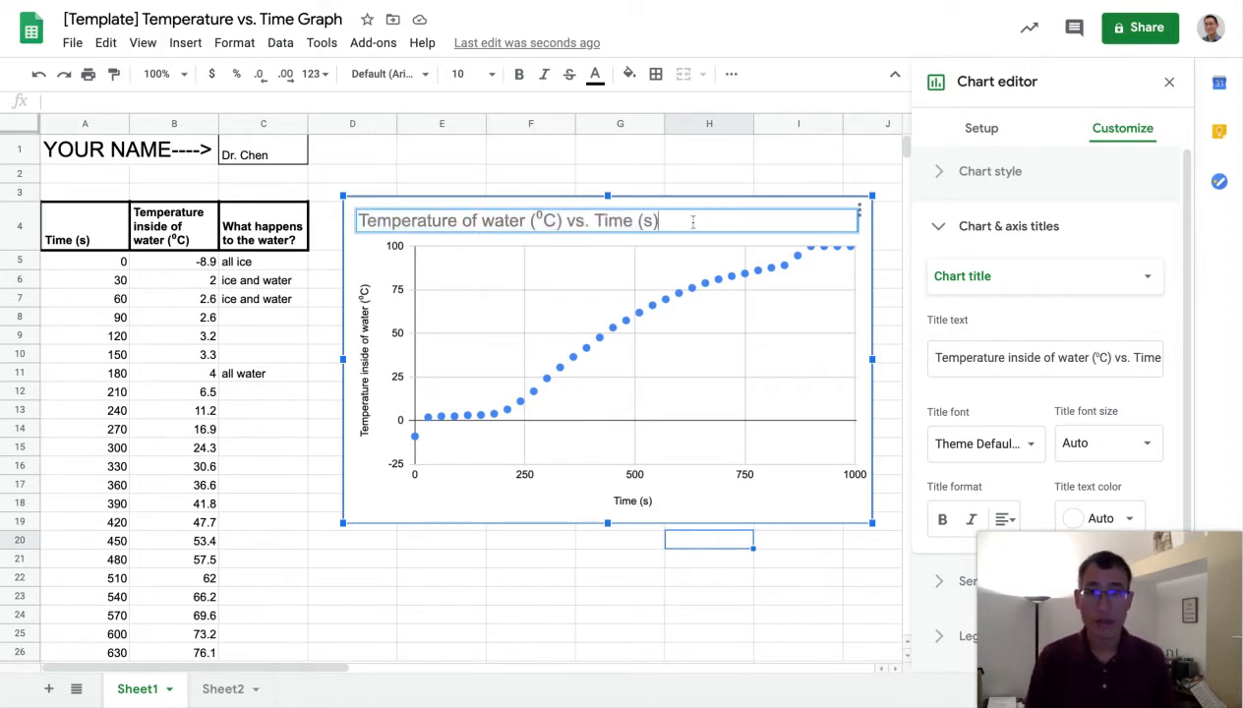
{"action": "type", "text": ", Dr. Chen"}
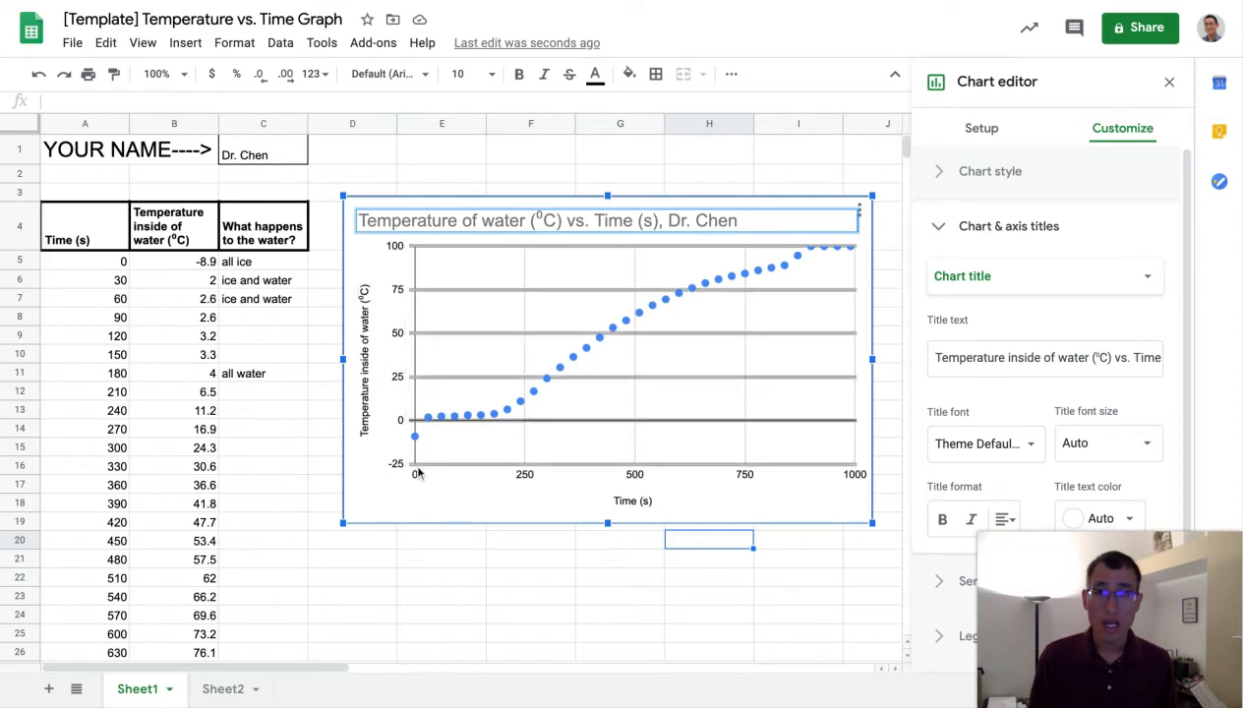
{"action": "left_click", "coordinate": [447, 497]}
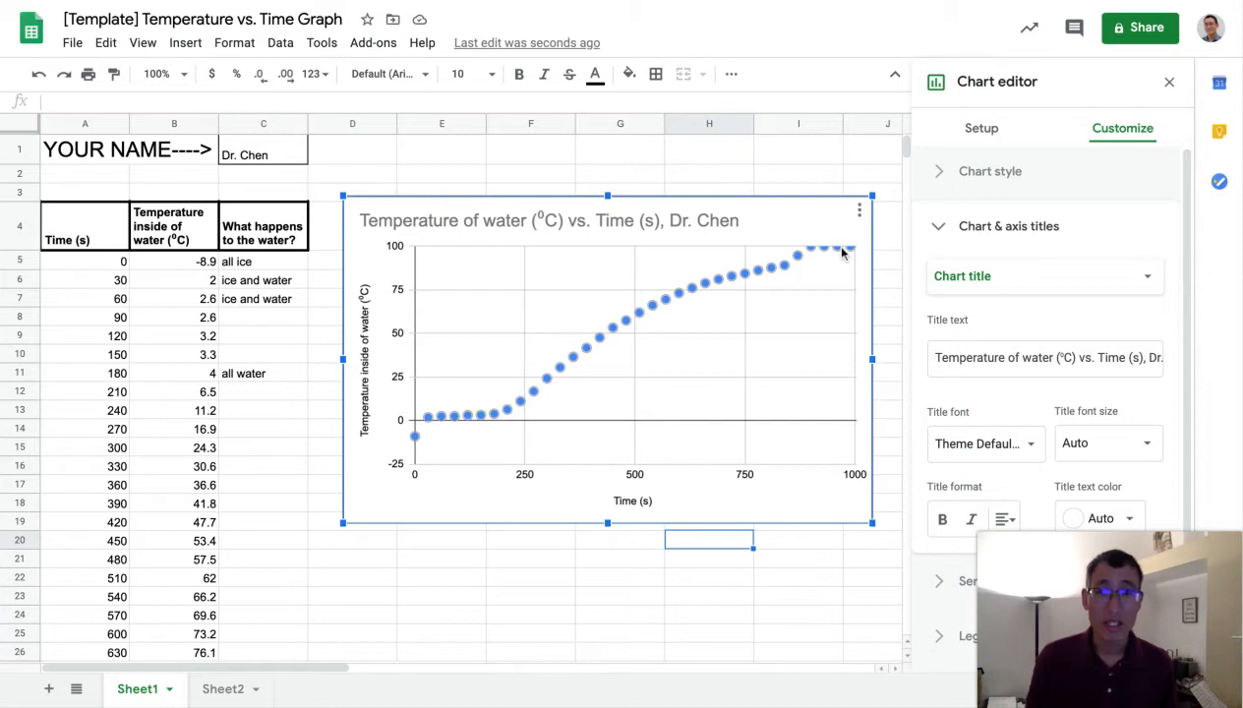
Step: Set the maximum of the chart's vertical axis to 110
{"action": "left_click", "coordinate": [401, 293]}
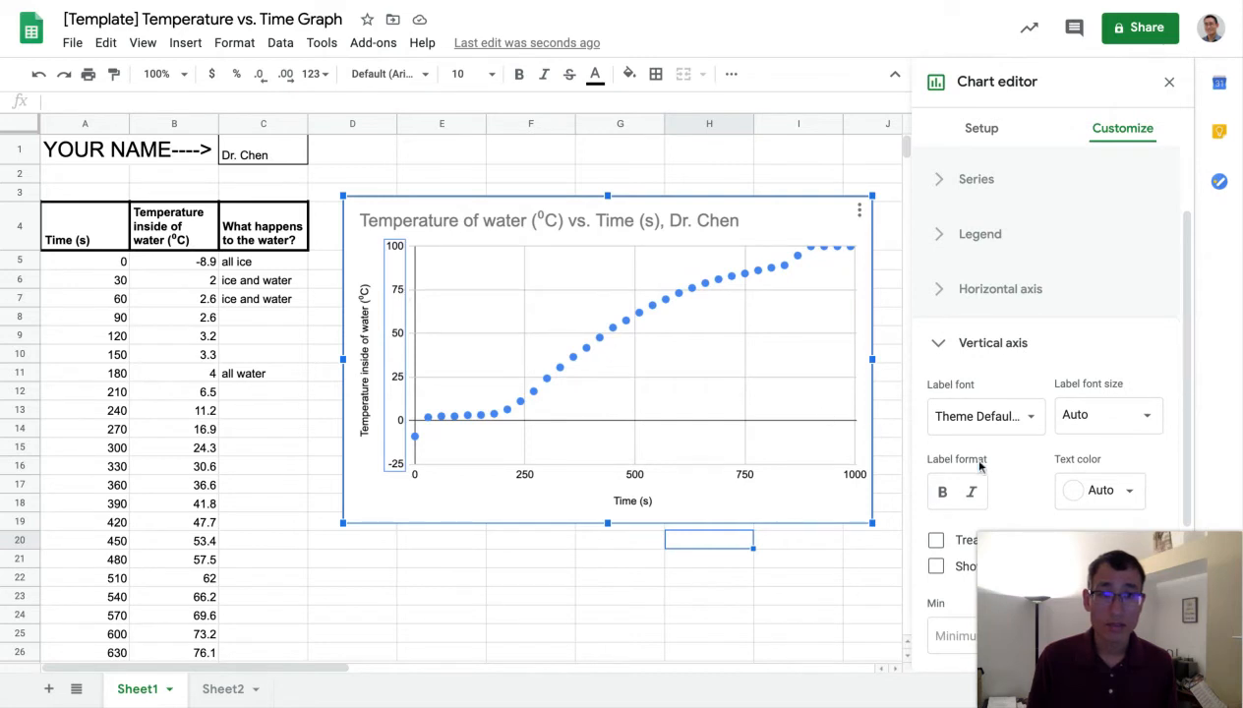
{"action": "scroll", "coordinate": [972, 462], "scroll_direction": "down", "scroll_amount": 3}
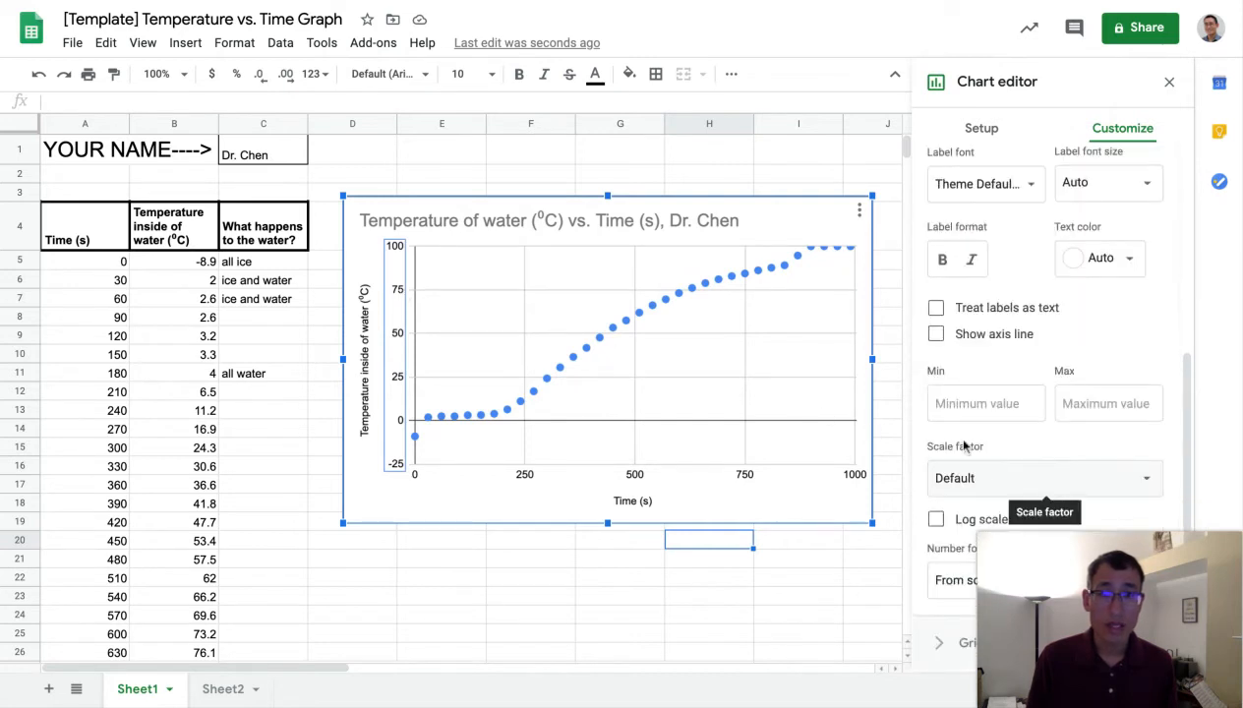
{"action": "left_click", "coordinate": [1059, 401]}
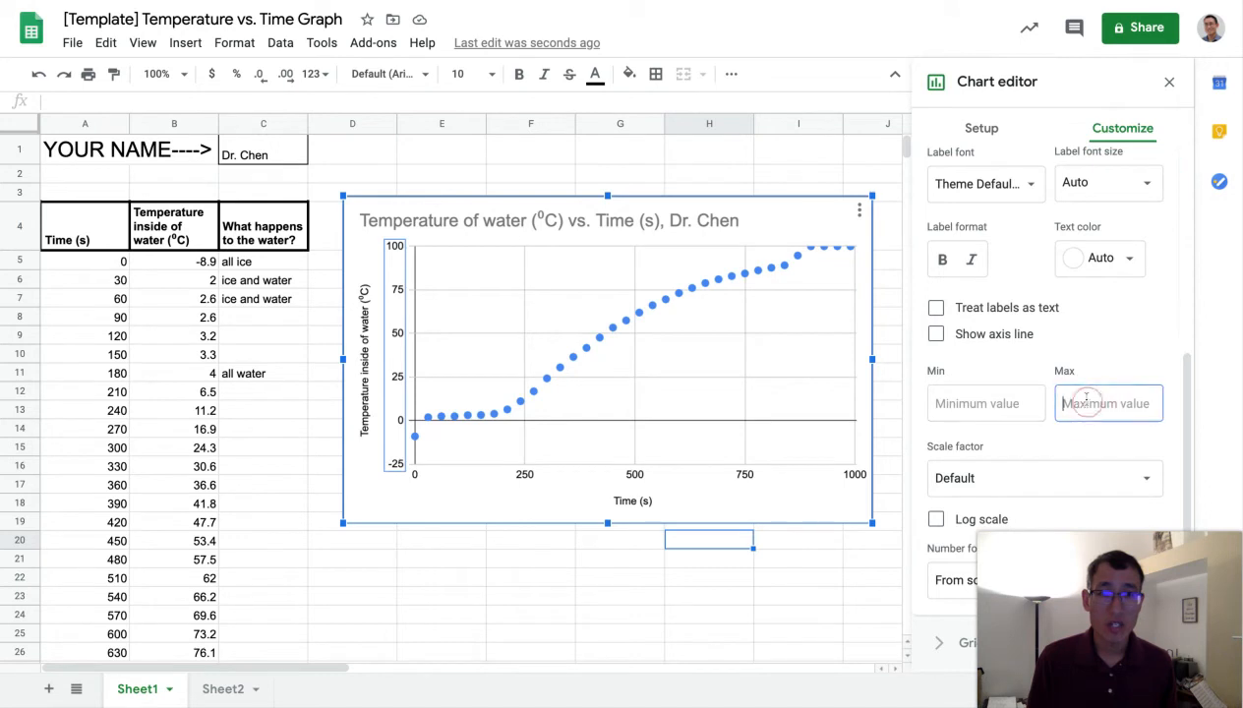
{"action": "type", "text": "110"}
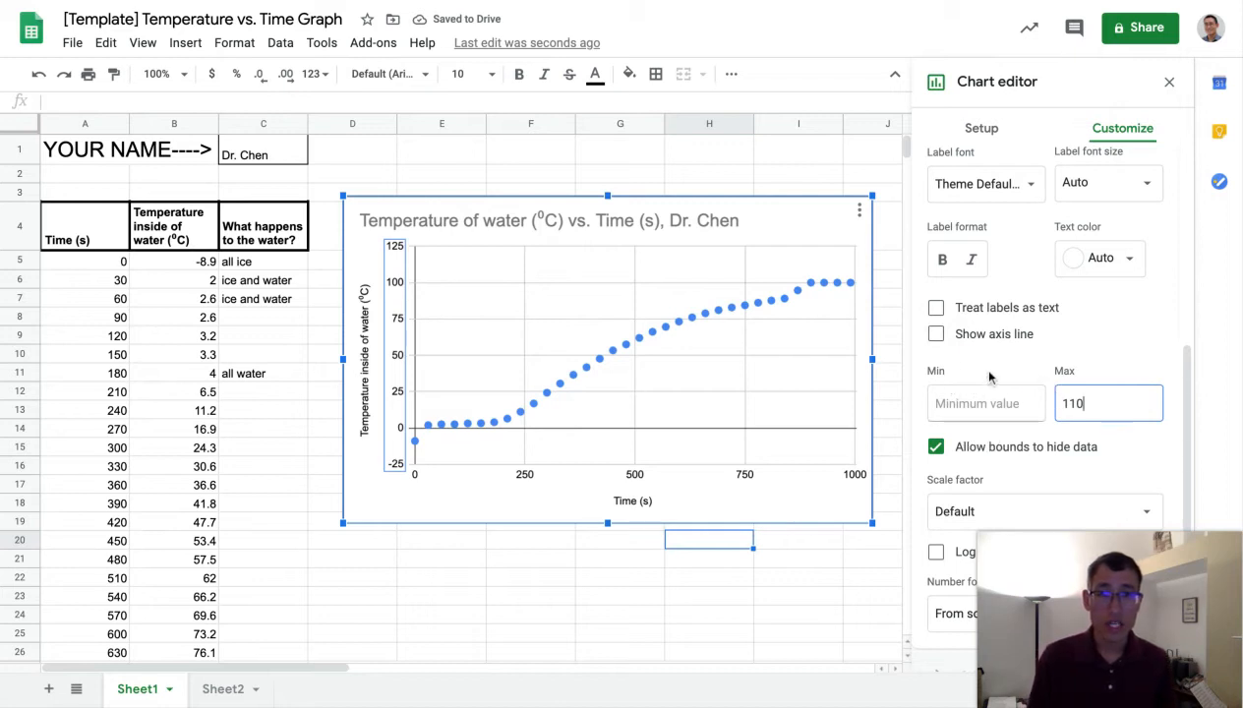
{"action": "left_click", "coordinate": [987, 403]}
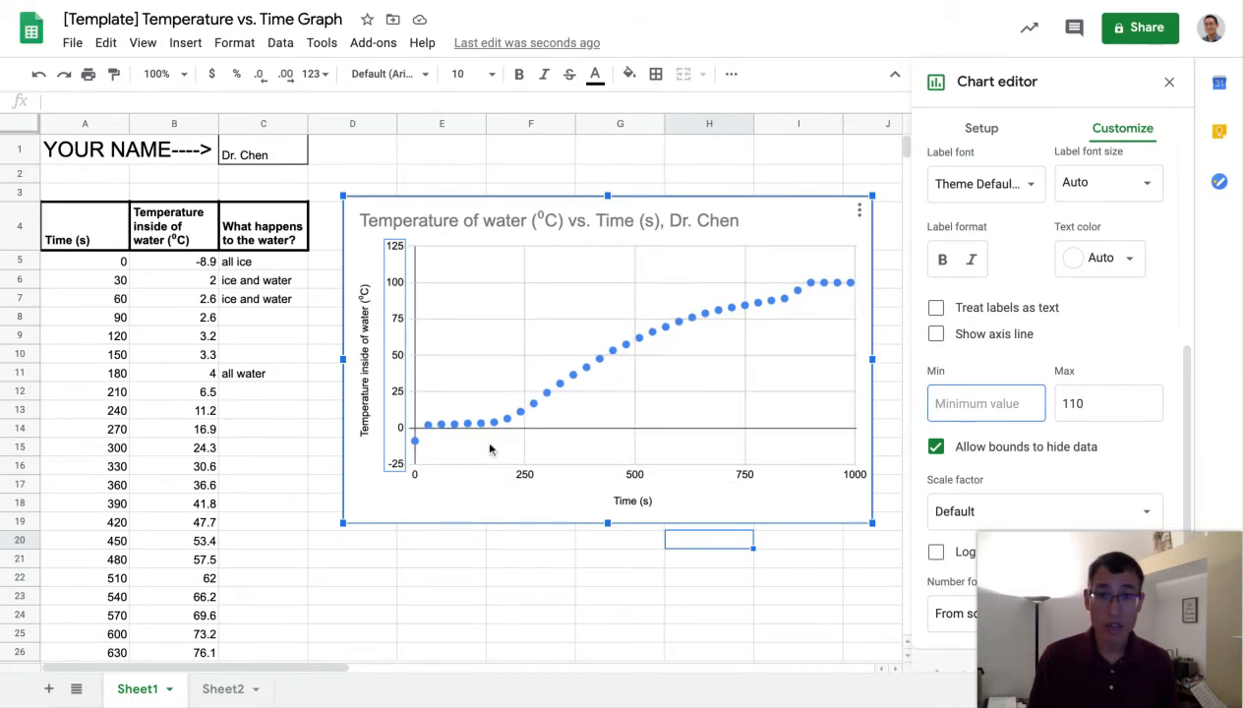
Step: Set the major gridline step of the chart's horizontal axis to 100
{"action": "left_click", "coordinate": [634, 449]}
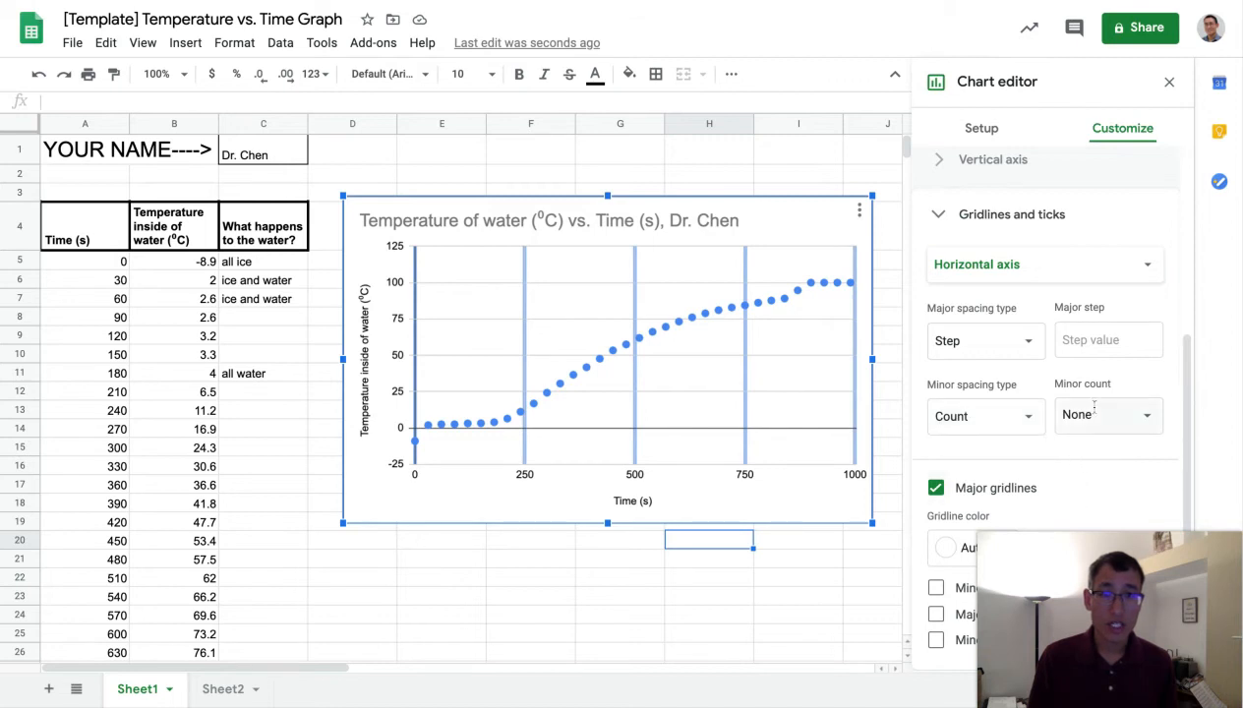
{"action": "left_click", "coordinate": [1092, 334]}
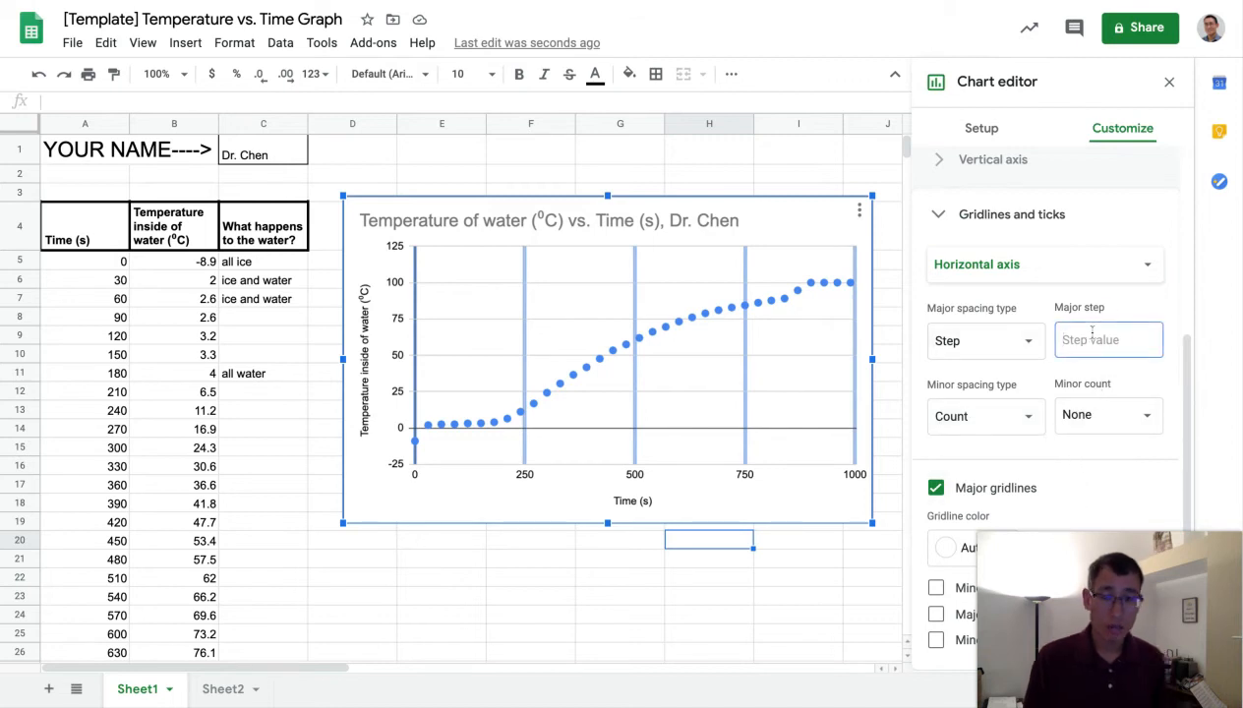
{"action": "type", "text": "100"}
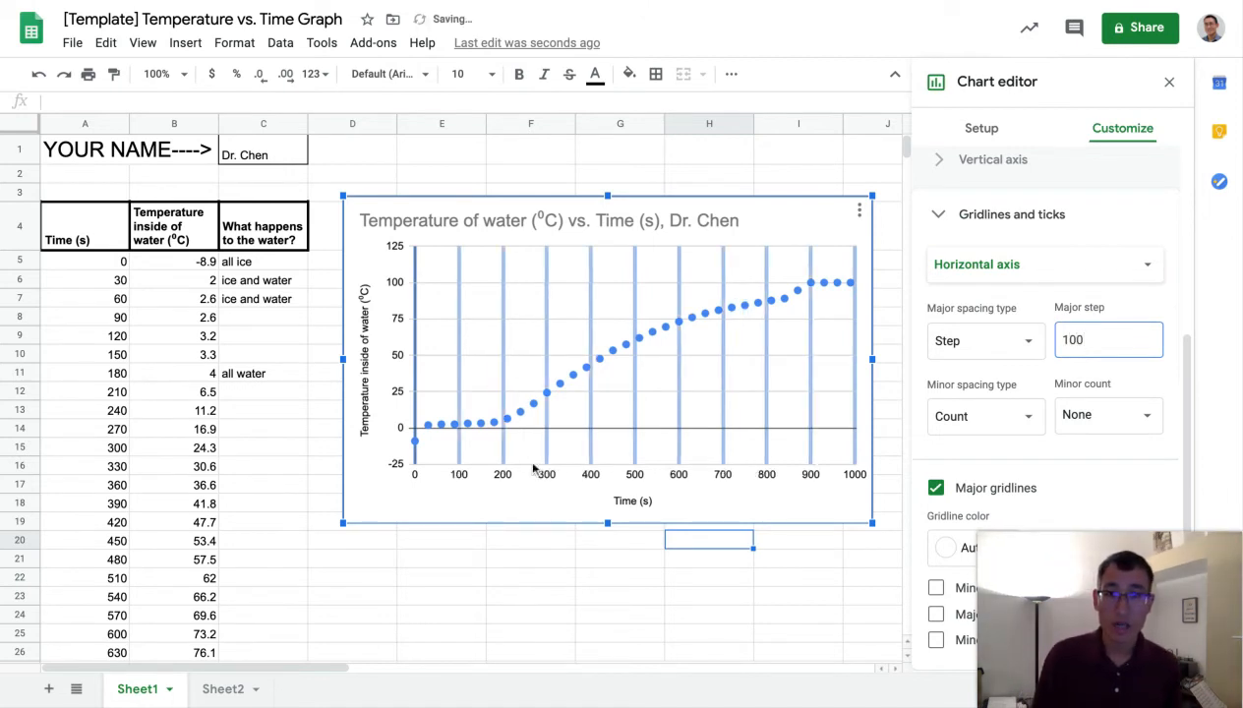
{"action": "left_click", "coordinate": [519, 500]}
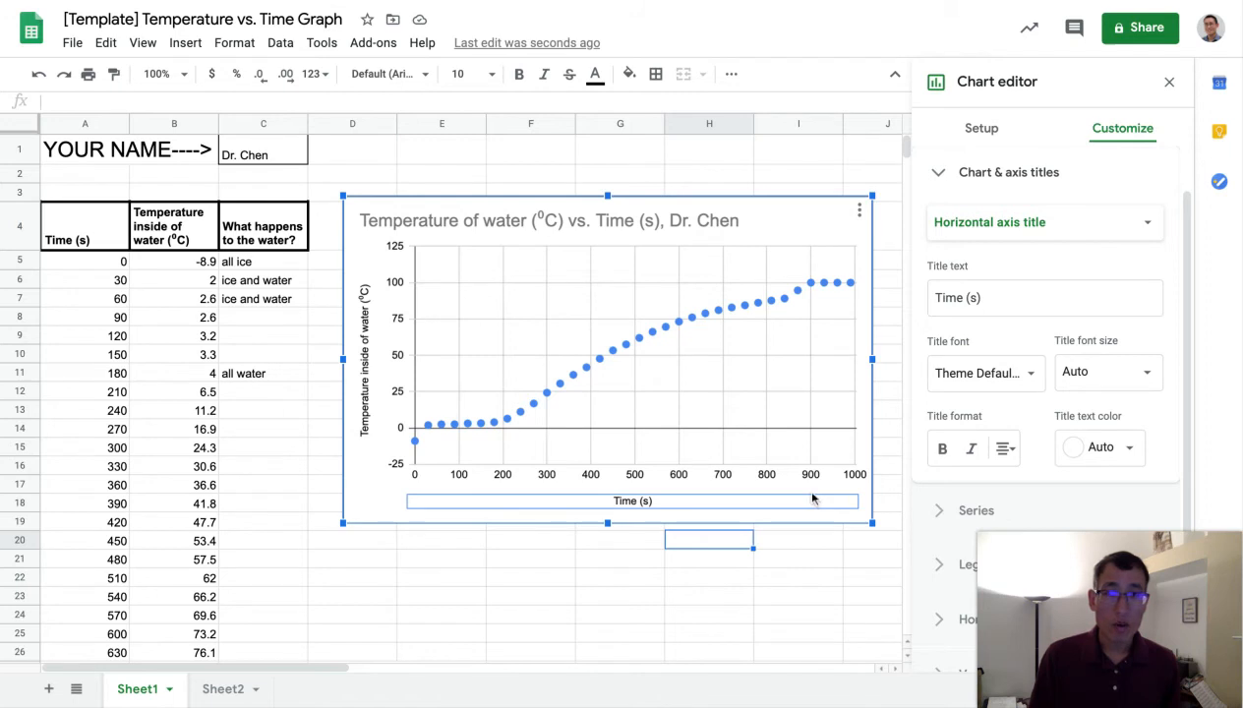
Step: Turn on minor gridlines for the chart's horizontal axis and leave the chart editor
{"action": "left_click", "coordinate": [768, 447]}
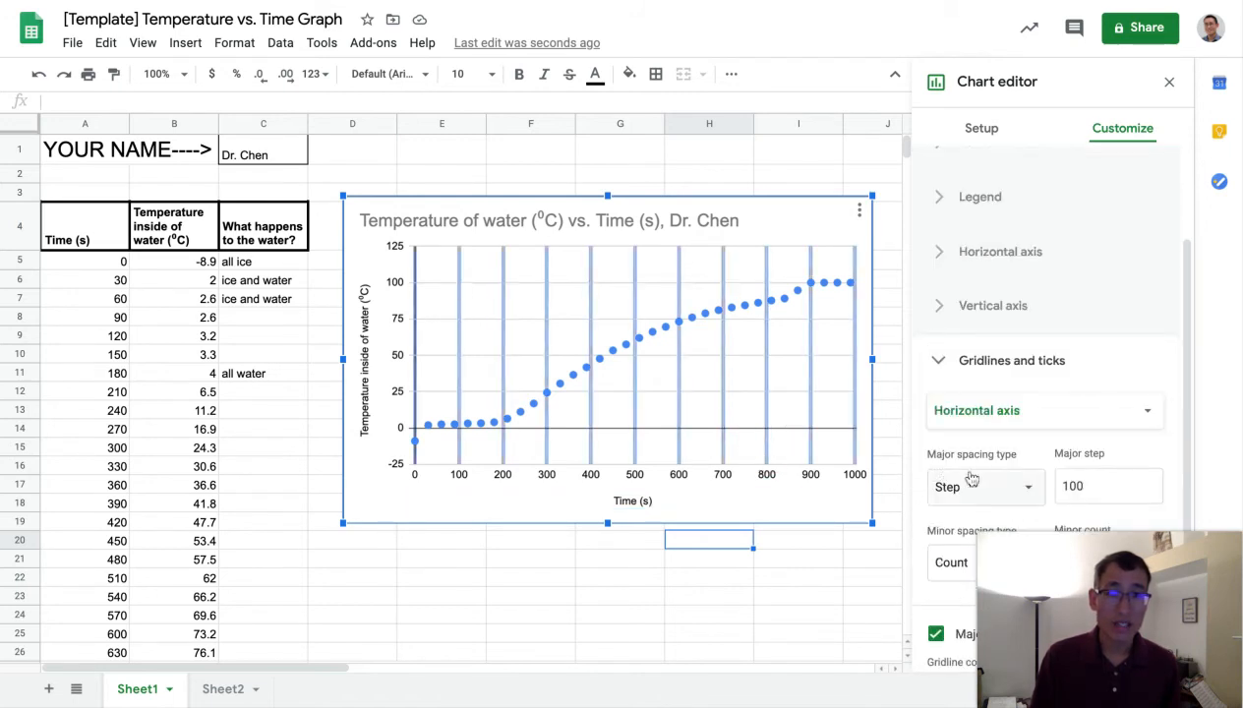
{"action": "scroll", "coordinate": [969, 476], "scroll_direction": "down", "scroll_amount": 2}
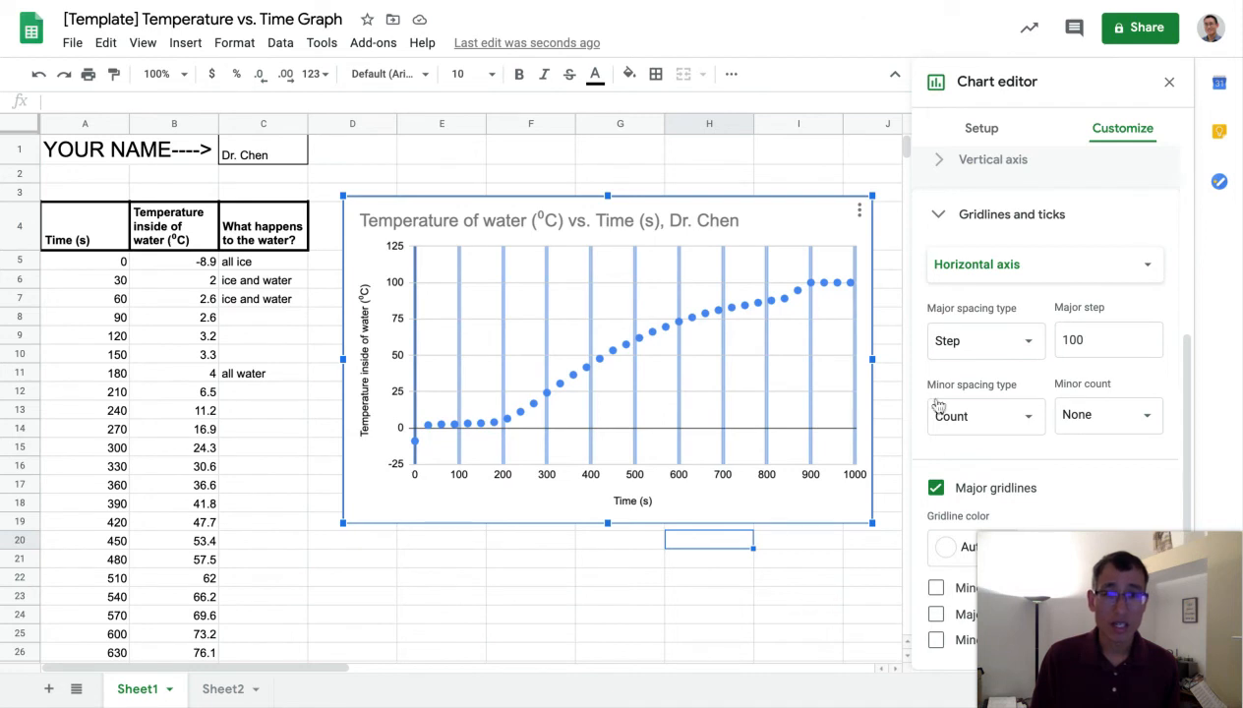
{"action": "left_click", "coordinate": [935, 588]}
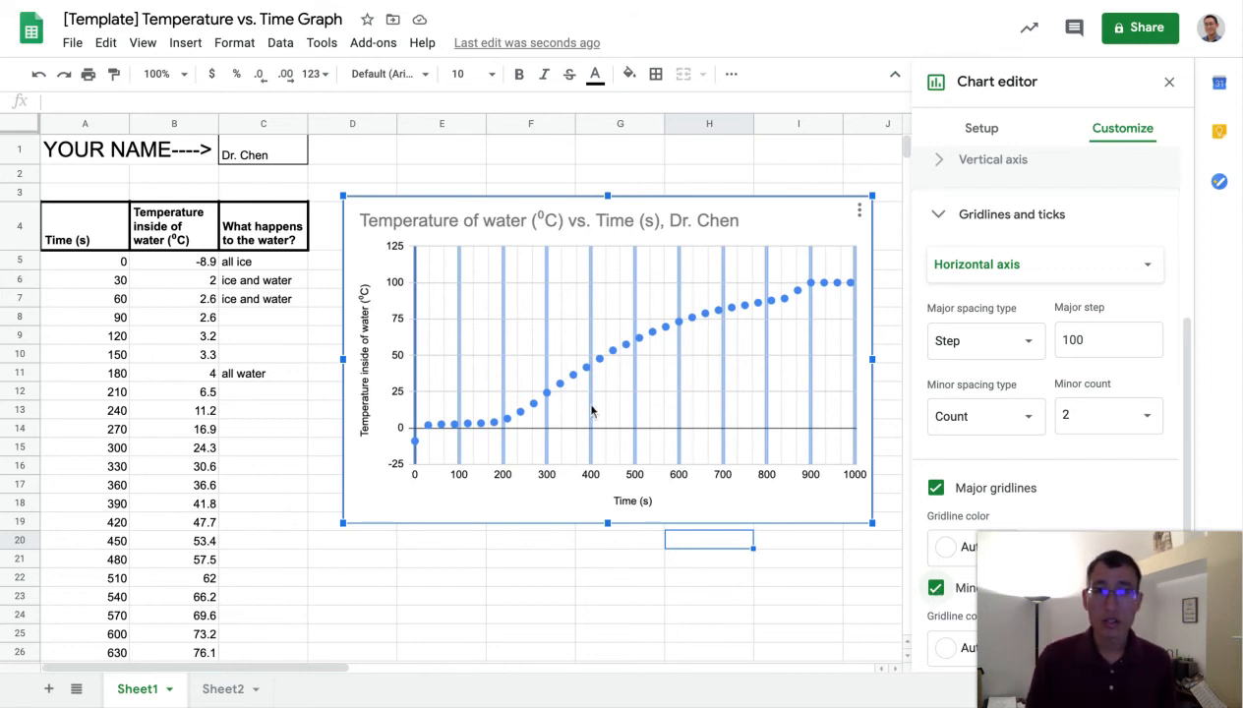
{"action": "left_click", "coordinate": [492, 504]}
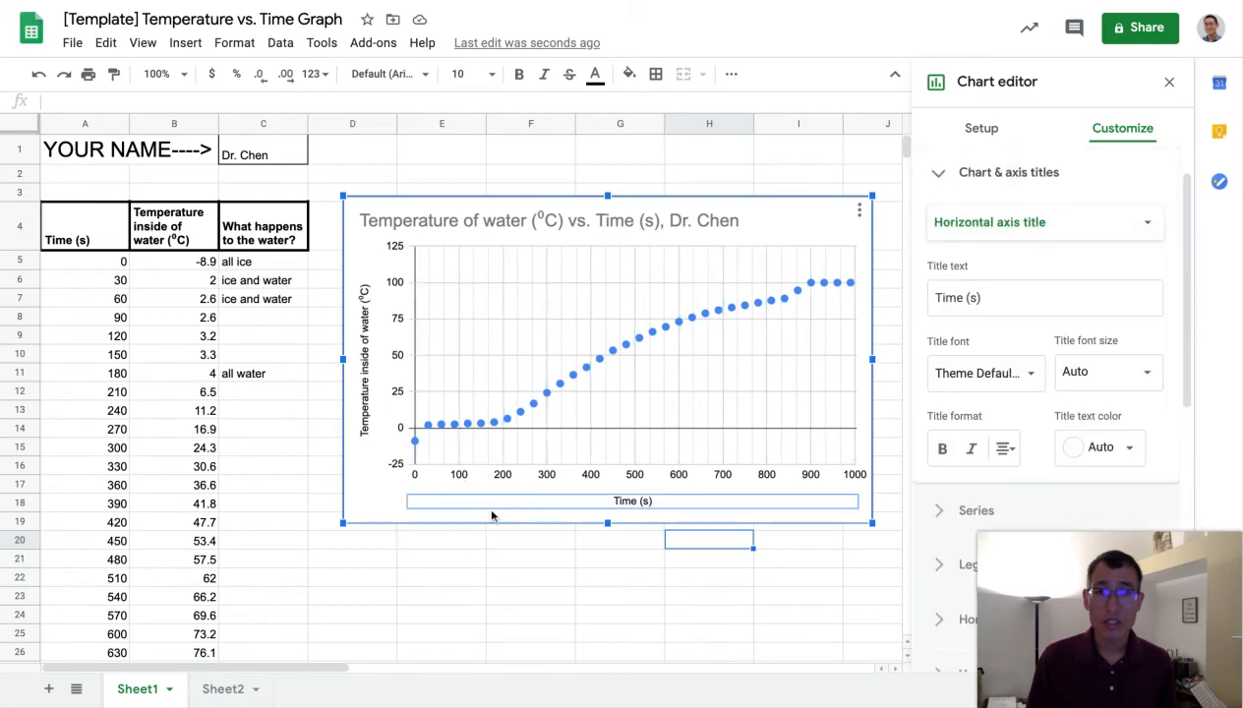
{"action": "left_click", "coordinate": [489, 581]}
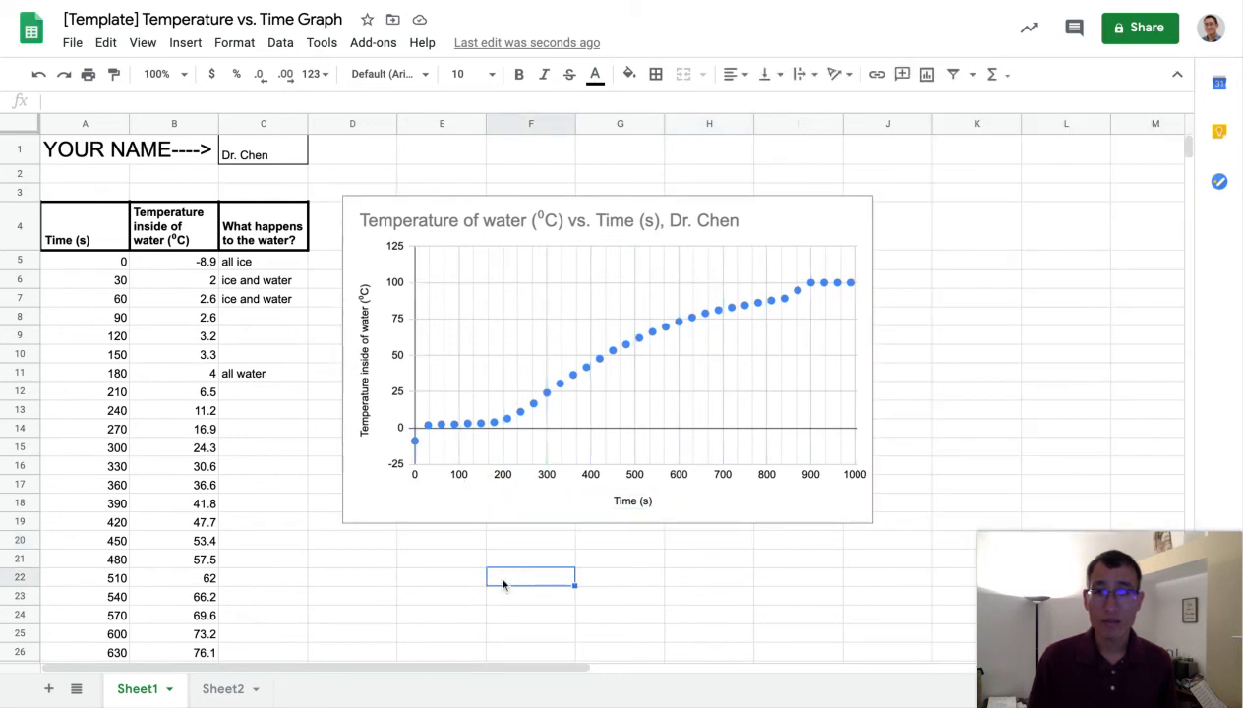